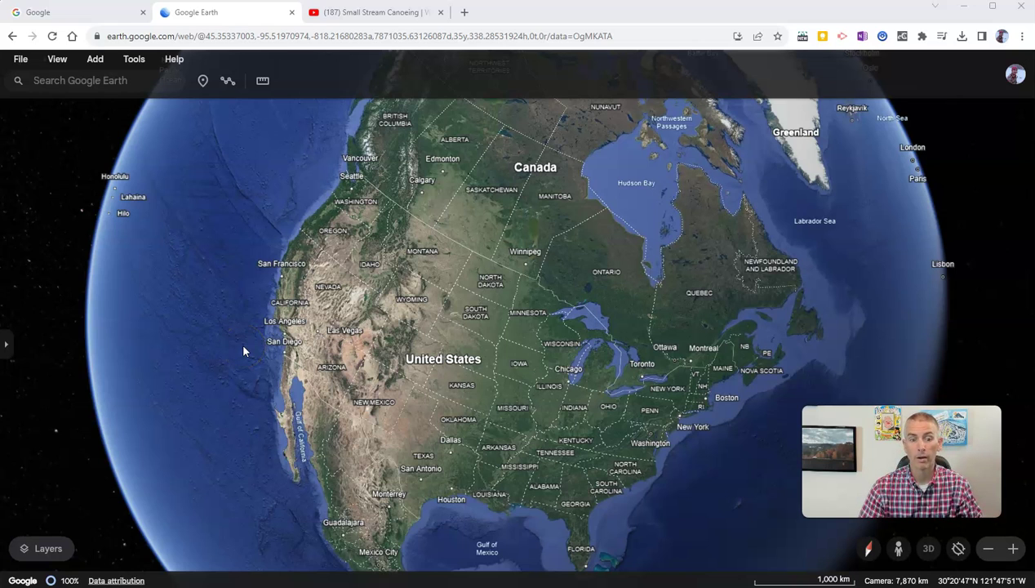
{"action": "left_click", "coordinate": [98, 66]}
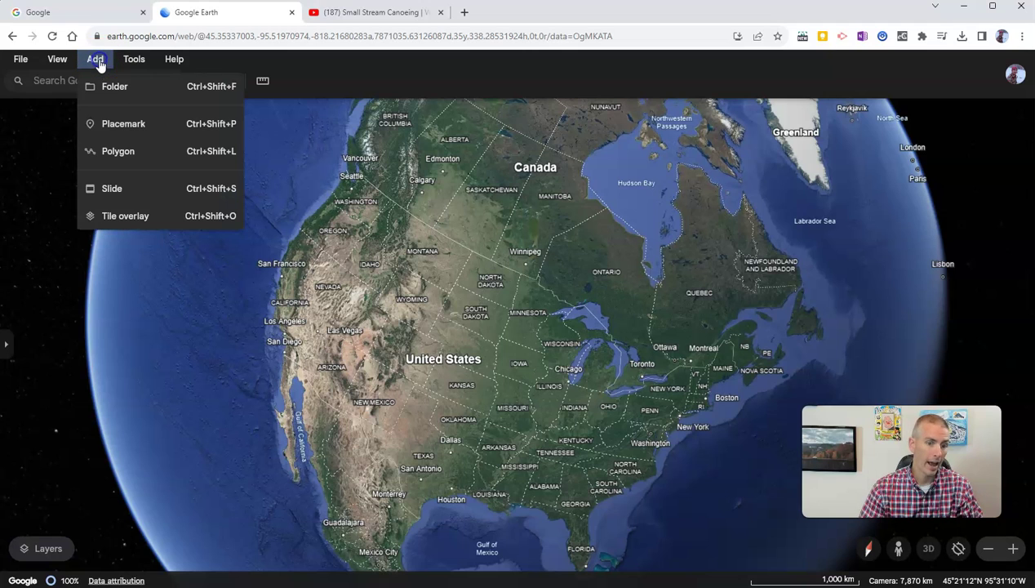
{"action": "left_click", "coordinate": [129, 123]}
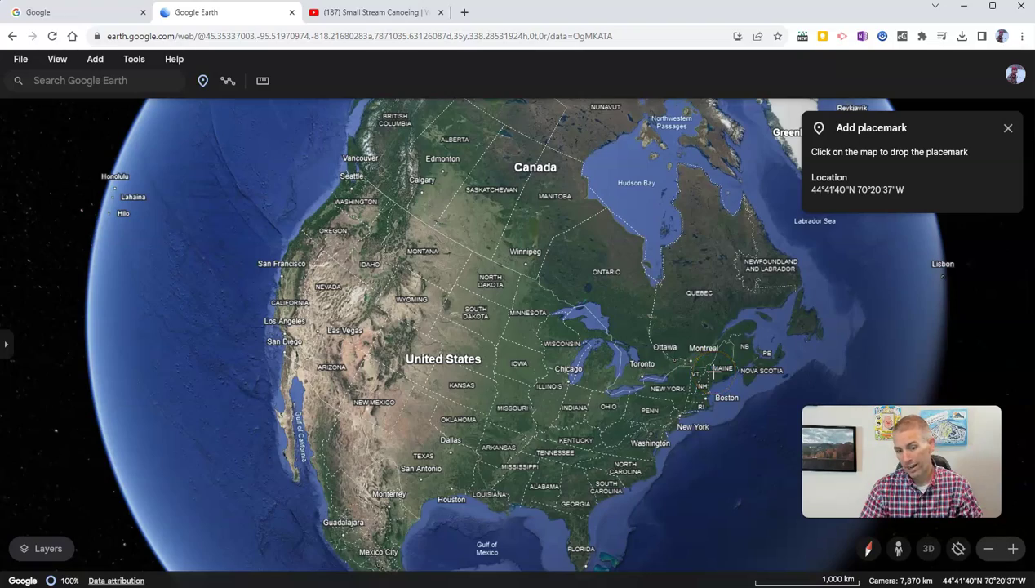
{"action": "scroll", "coordinate": [713, 371], "scroll_direction": "up", "scroll_amount": 5}
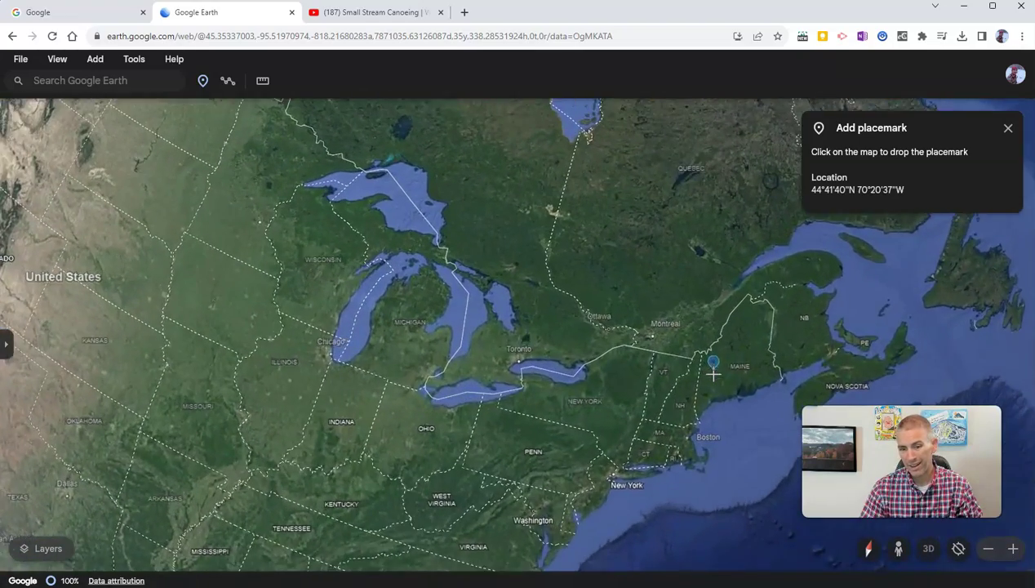
{"action": "scroll", "coordinate": [712, 378], "scroll_direction": "up", "scroll_amount": 5}
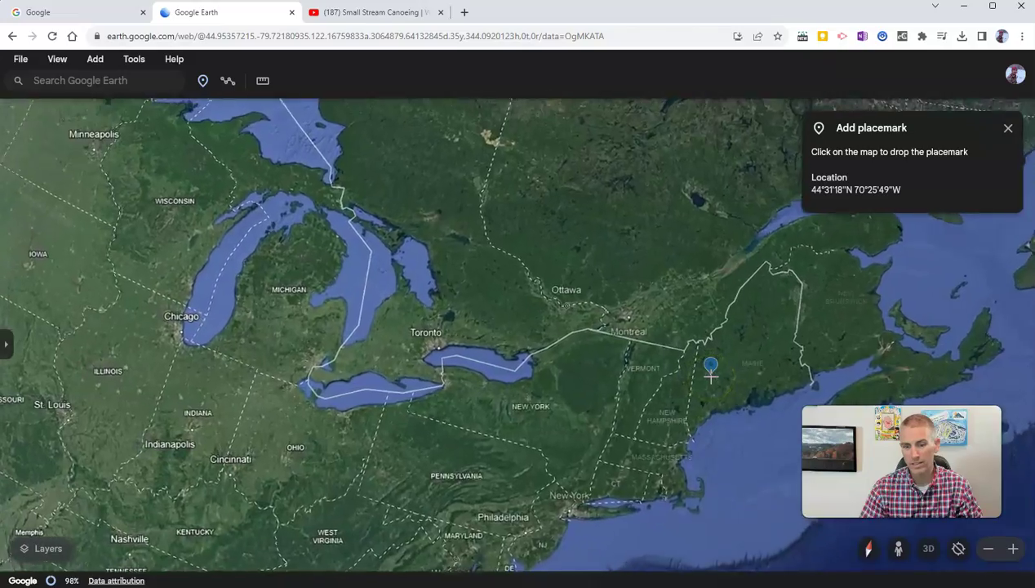
{"action": "scroll", "coordinate": [712, 375], "scroll_direction": "up", "scroll_amount": 5}
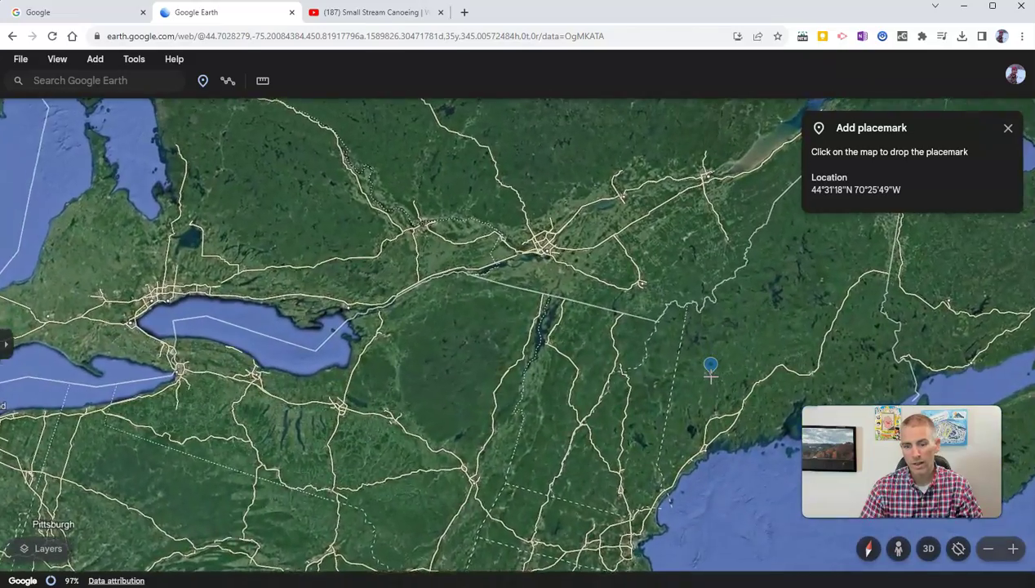
{"action": "scroll", "coordinate": [710, 369], "scroll_direction": "down", "scroll_amount": 10}
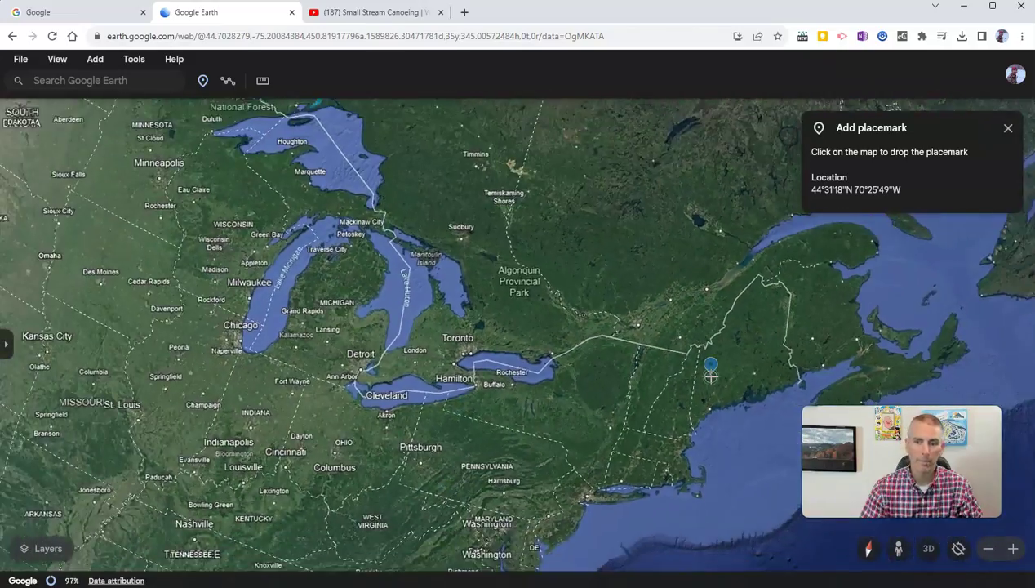
{"action": "left_click", "coordinate": [1008, 128]}
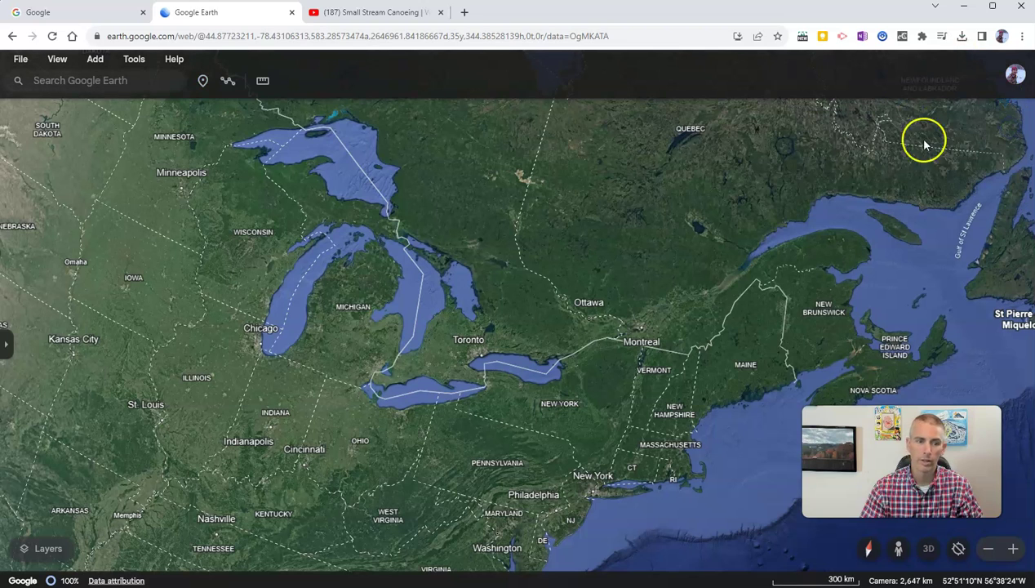
Step: Search for Rangeley, ME, fly to the town and close its information card
{"action": "left_click", "coordinate": [116, 82]}
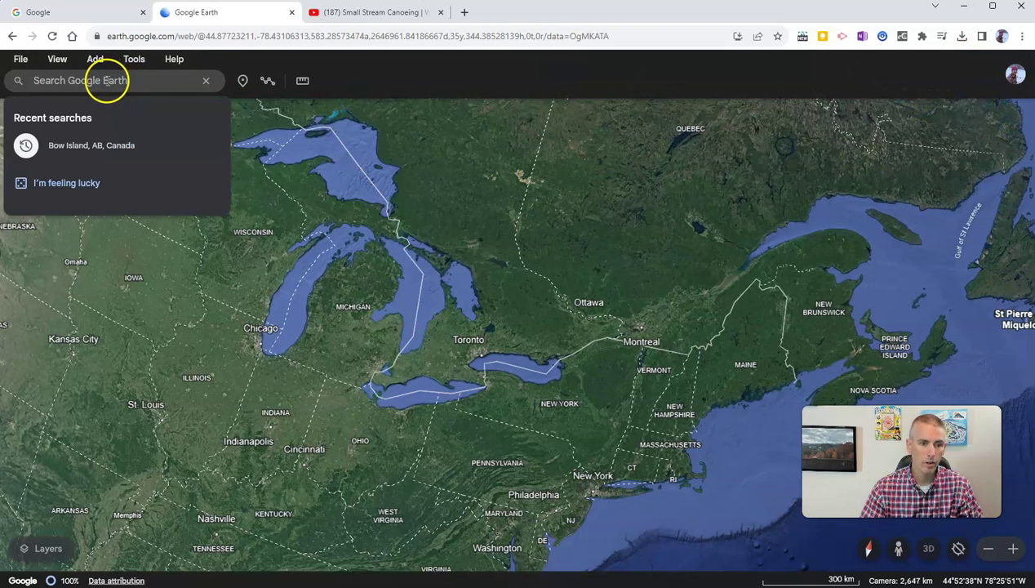
{"action": "type", "text": "rang"}
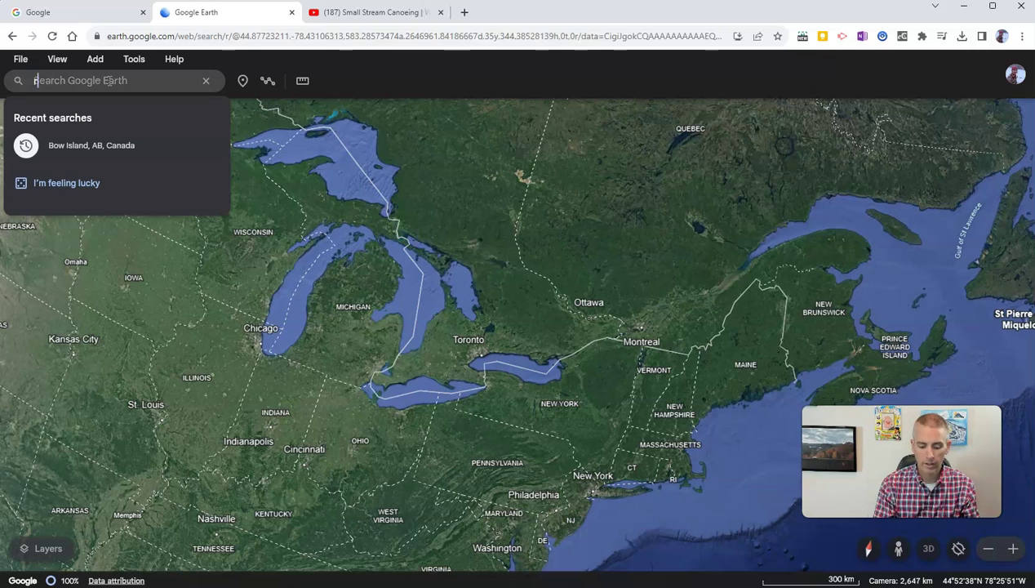
{"action": "type", "text": "eley"}
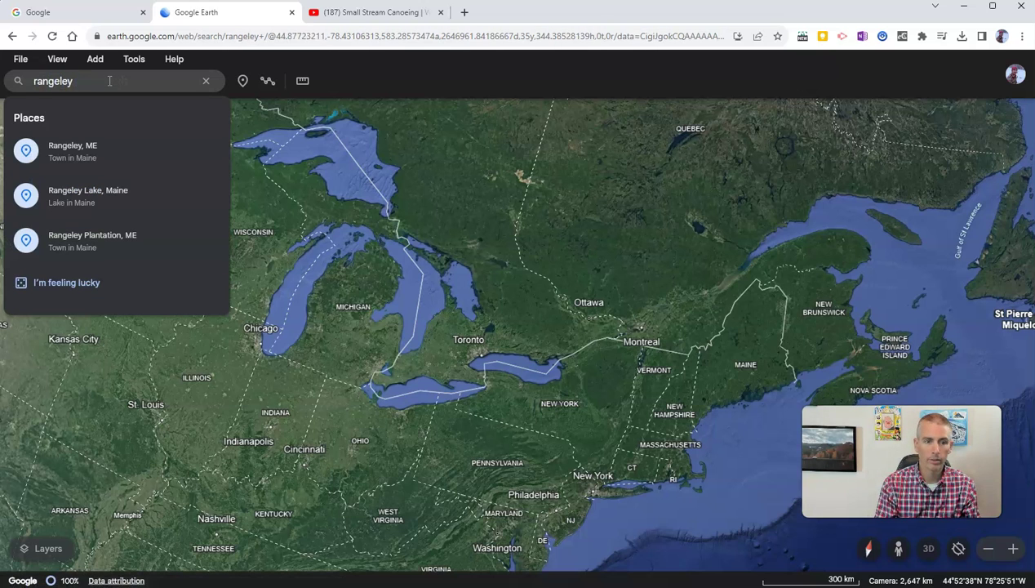
{"action": "type", "text": ", m"}
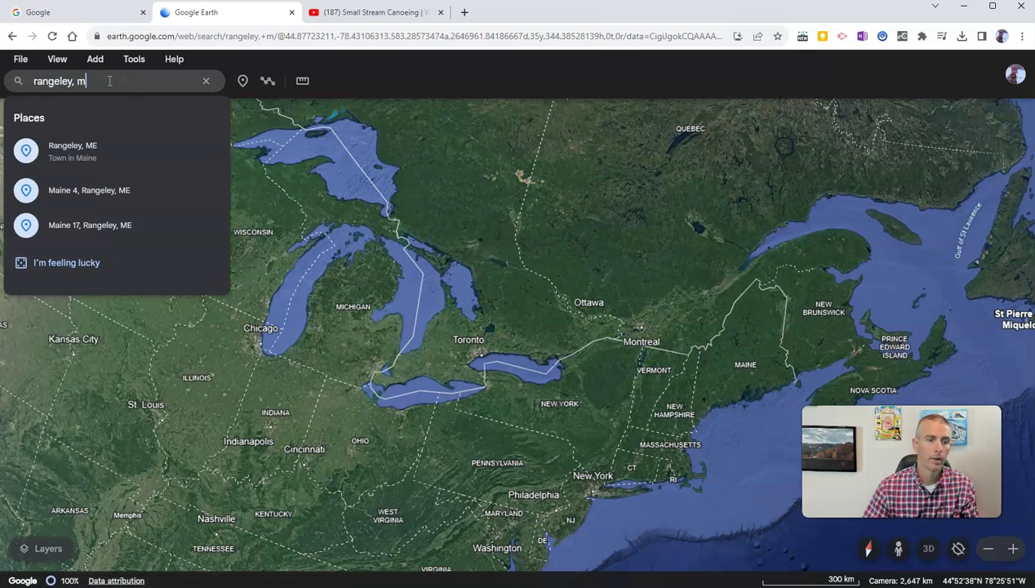
{"action": "left_click", "coordinate": [95, 149]}
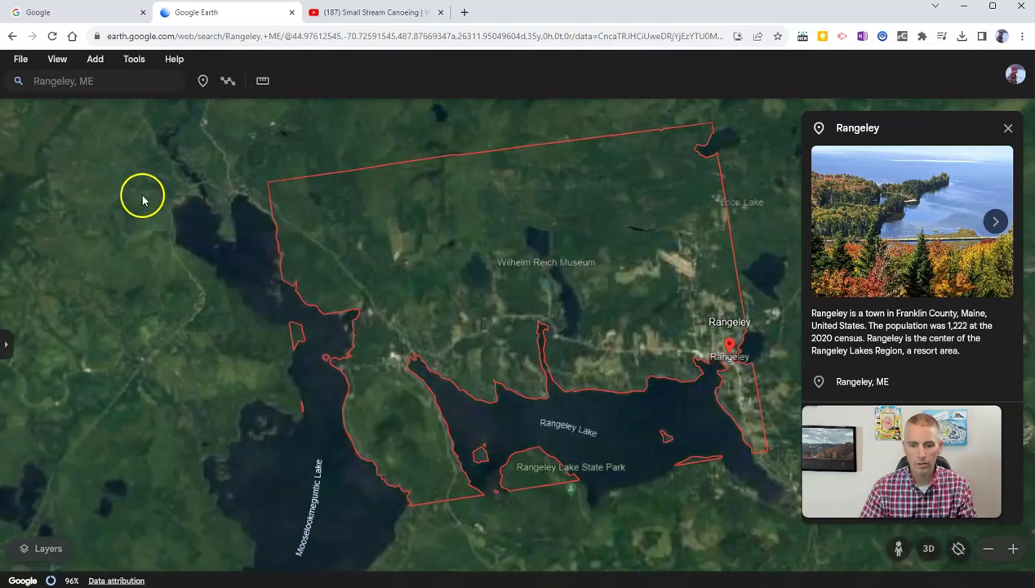
{"action": "left_click", "coordinate": [1011, 131]}
Step: Drop a new placemark on Rangeley's main street near St Luke's Catholic Church, at about 44°57'51"N 70°38'30"W
{"action": "scroll", "coordinate": [777, 330], "scroll_direction": "up", "scroll_amount": 2}
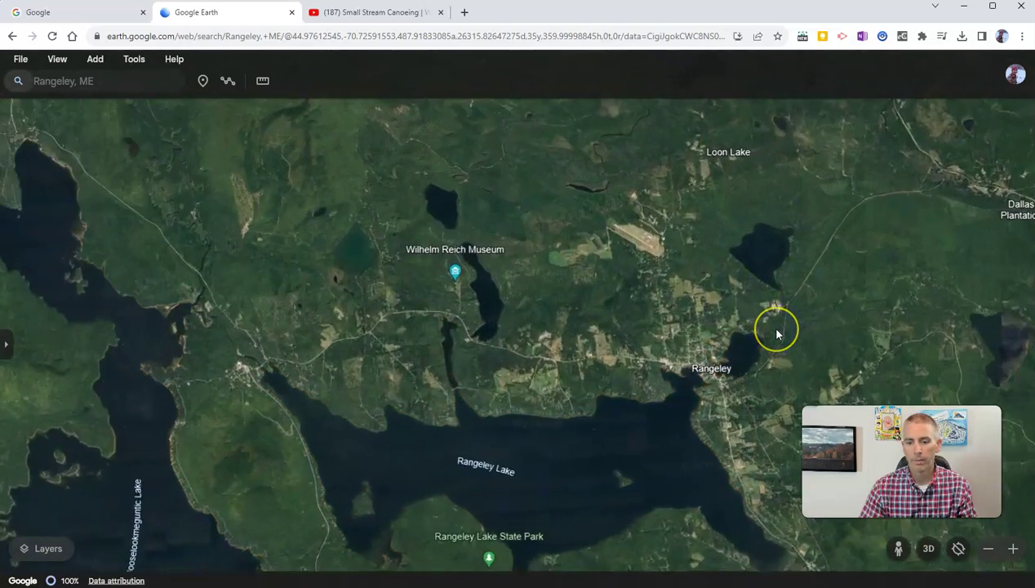
{"action": "scroll", "coordinate": [777, 330], "scroll_direction": "up", "scroll_amount": 2}
{"action": "left_click_drag", "start_coordinate": [655, 434], "coordinate": [418, 348]}
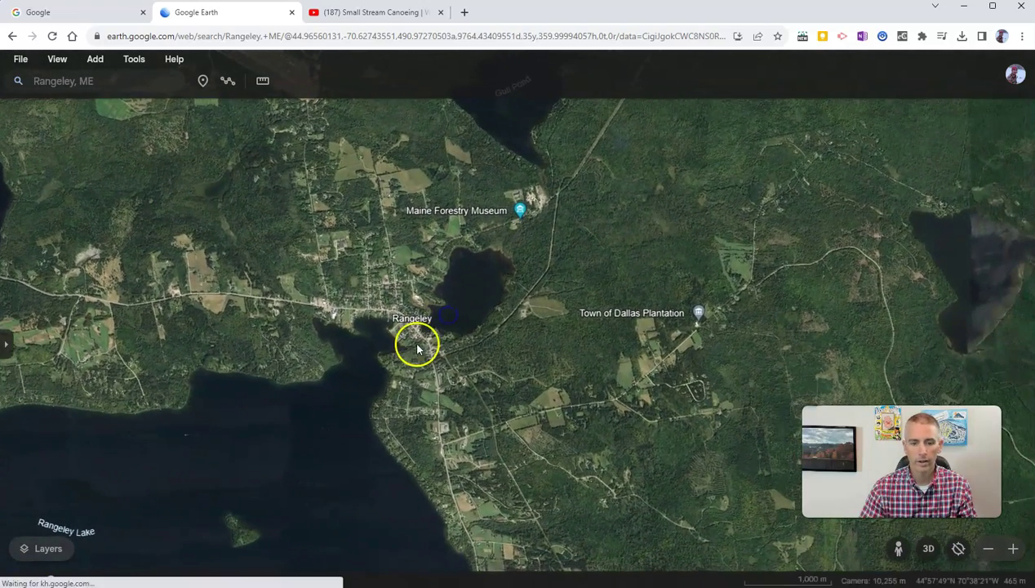
{"action": "scroll", "coordinate": [418, 349], "scroll_direction": "up", "scroll_amount": 3}
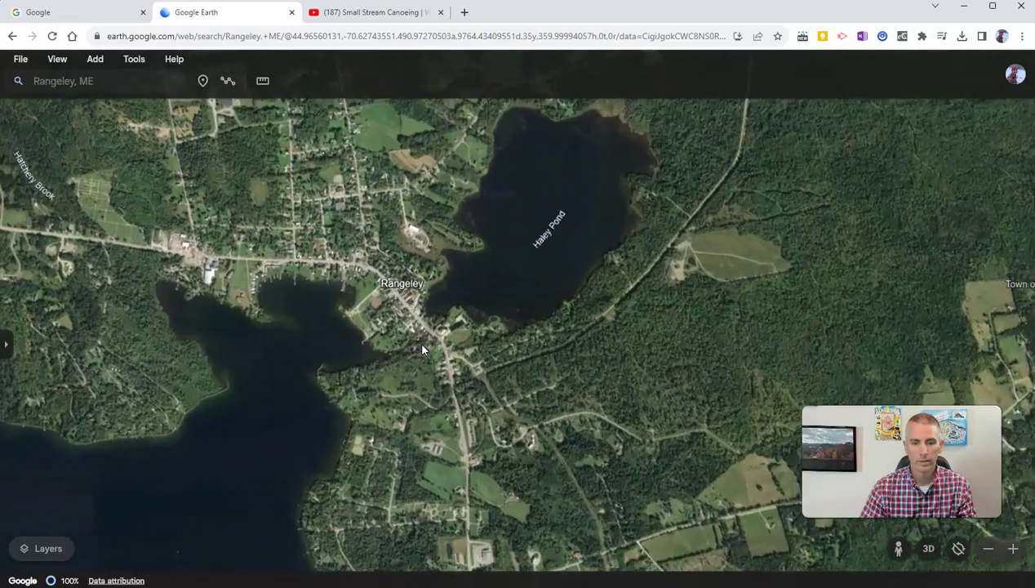
{"action": "scroll", "coordinate": [423, 350], "scroll_direction": "up", "scroll_amount": 3}
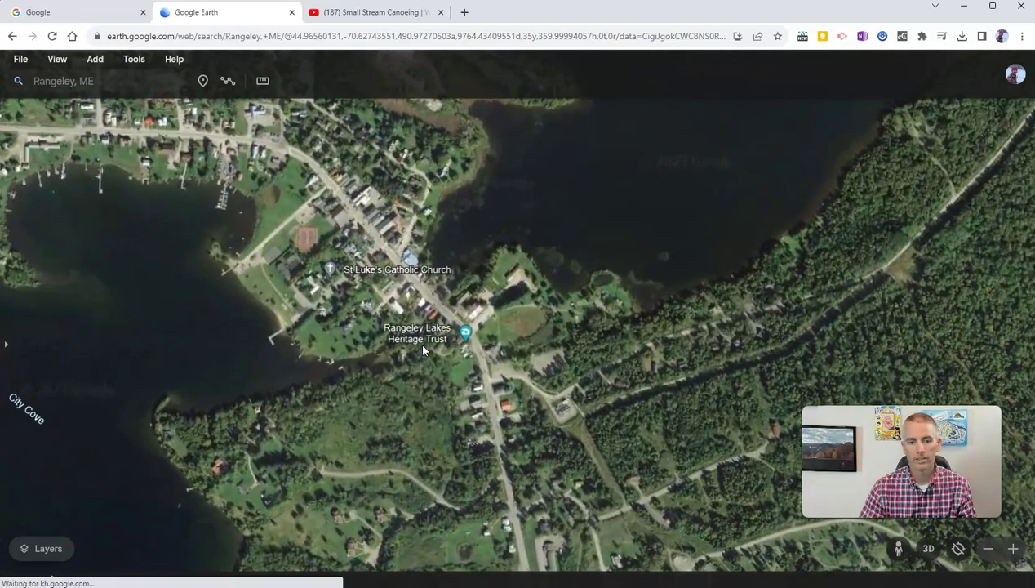
{"action": "left_click", "coordinate": [446, 372]}
{"action": "left_click", "coordinate": [418, 360]}
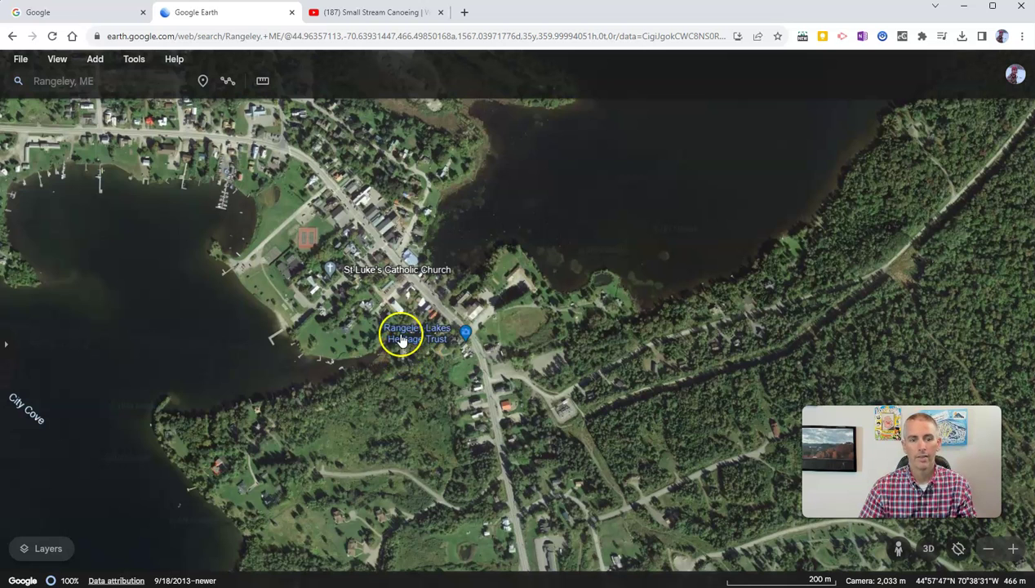
{"action": "left_click", "coordinate": [96, 60]}
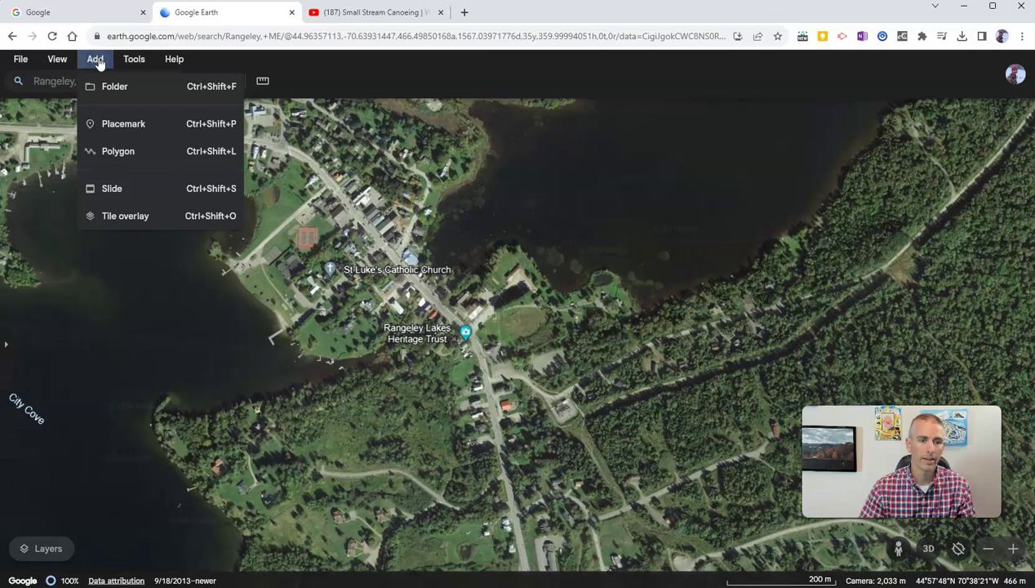
{"action": "left_click", "coordinate": [126, 123]}
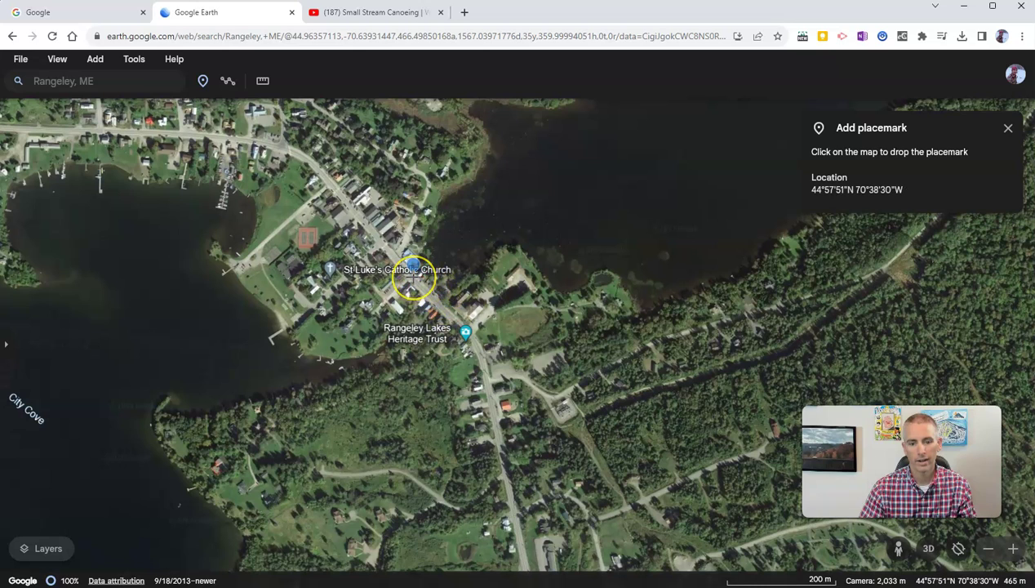
{"action": "left_click", "coordinate": [413, 270]}
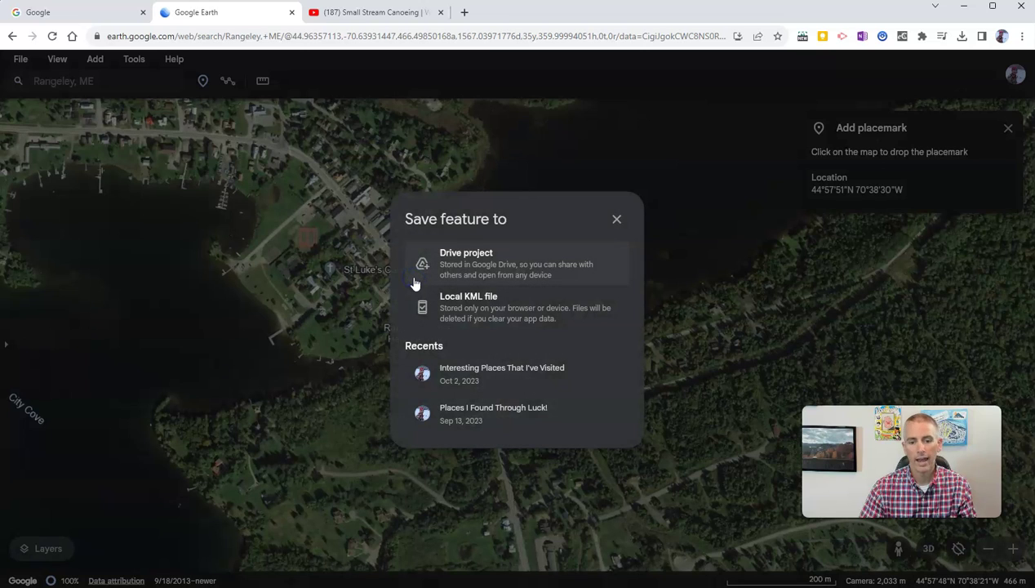
Step: Save the new placemark to a new Drive project stored in Google Drive
{"action": "left_click", "coordinate": [445, 274]}
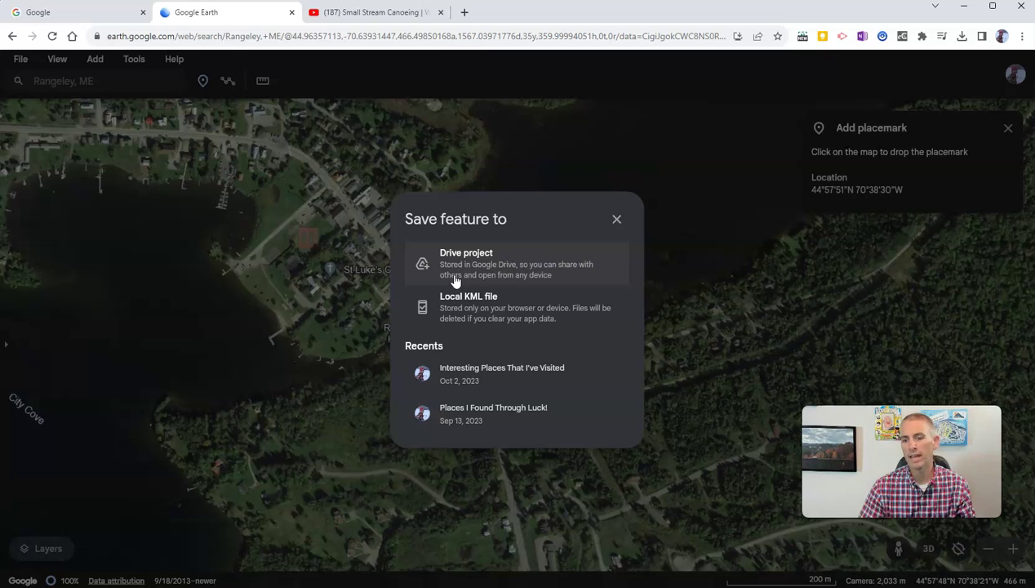
{"action": "left_click", "coordinate": [478, 272]}
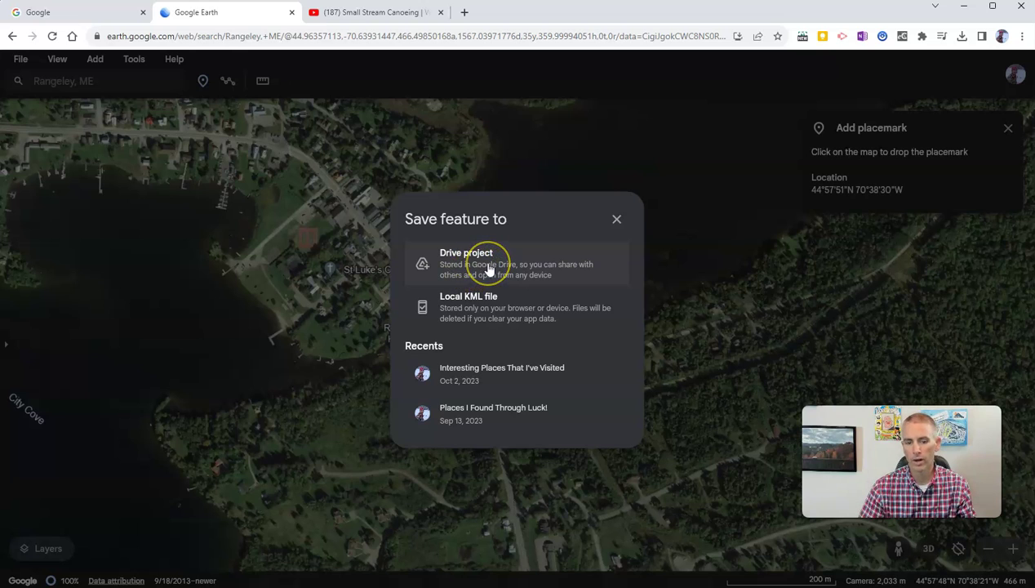
{"action": "left_click", "coordinate": [487, 268]}
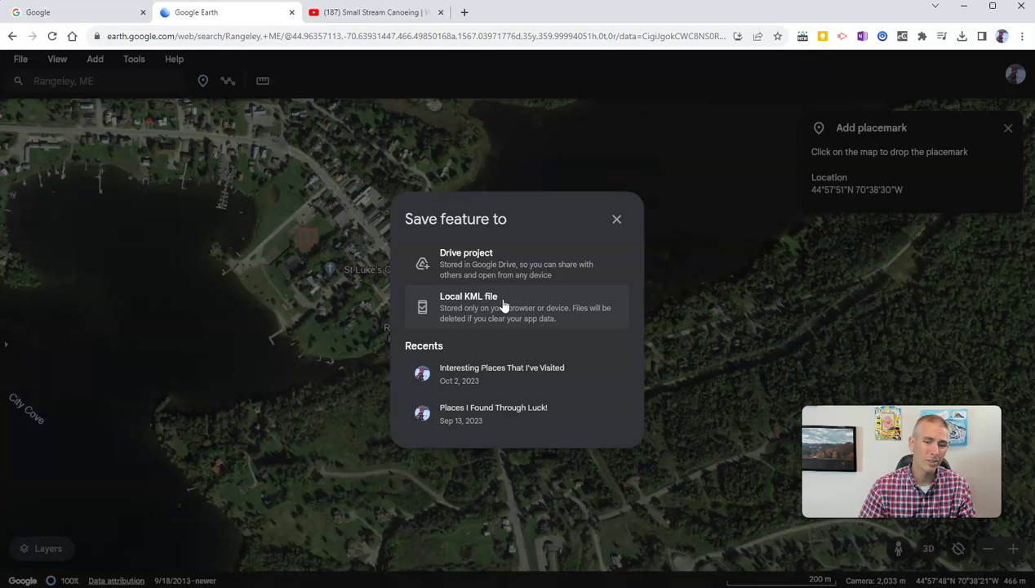
{"action": "left_click", "coordinate": [508, 272]}
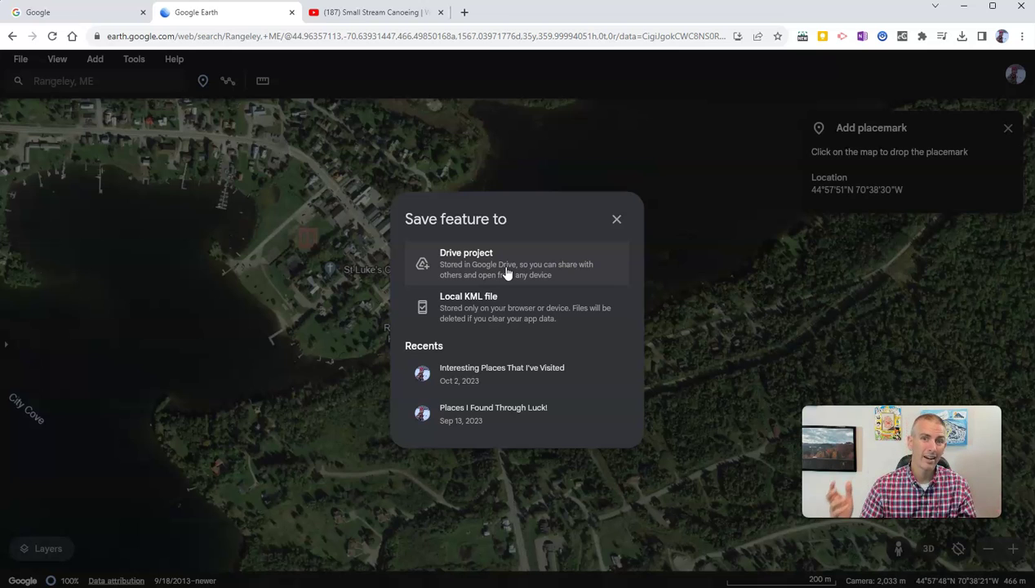
{"action": "left_click", "coordinate": [507, 272]}
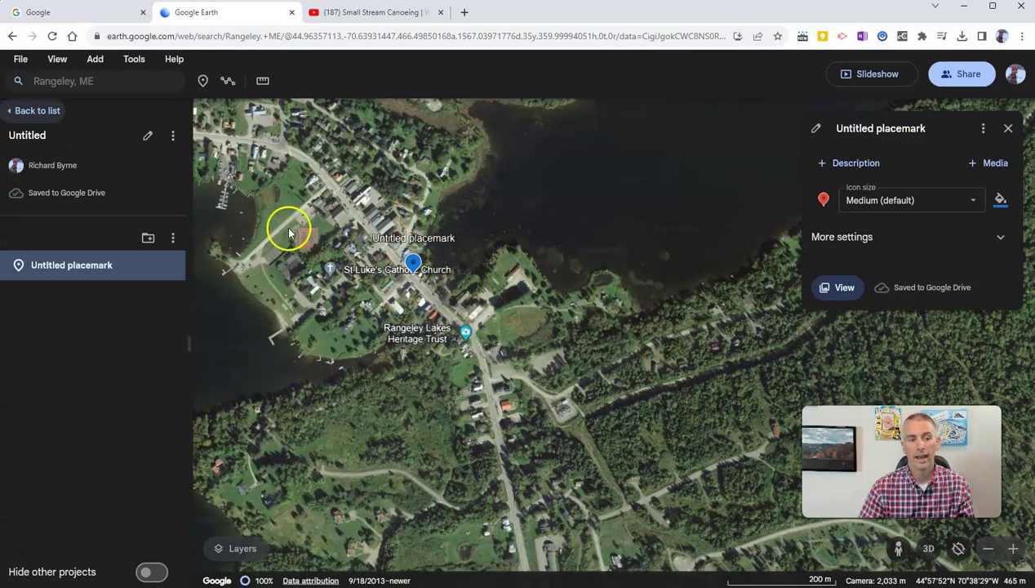
Step: Change the project title to "Places to See in Maine" and save the project details
{"action": "left_click", "coordinate": [147, 137]}
{"action": "left_click", "coordinate": [423, 130]}
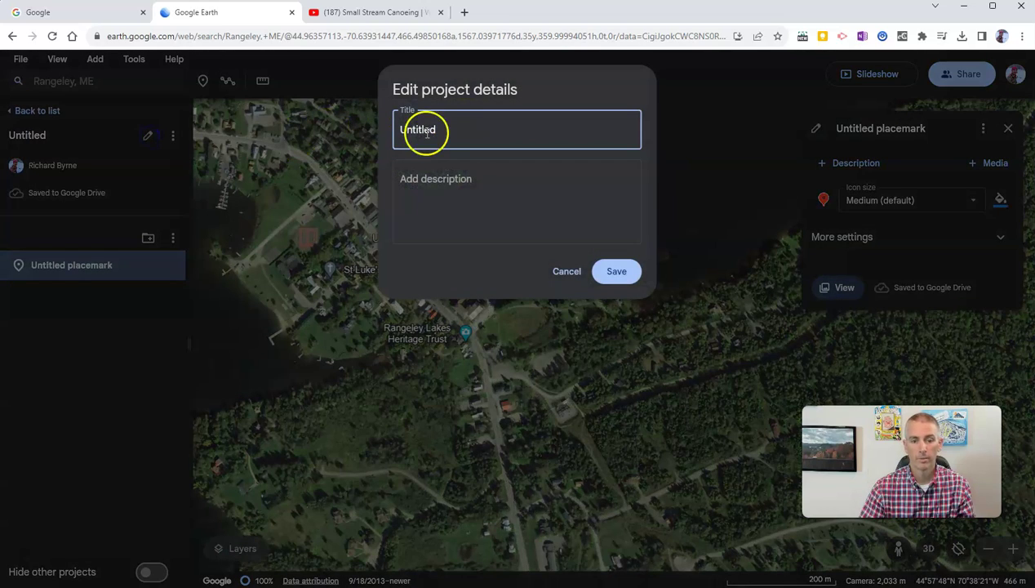
{"action": "left_click_drag", "start_coordinate": [438, 129], "coordinate": [365, 130]}
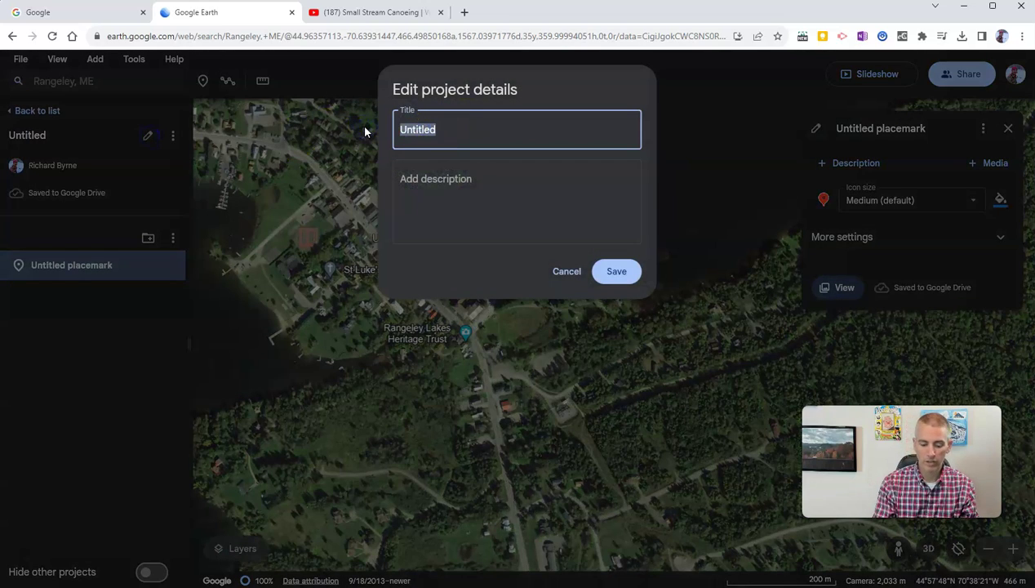
{"action": "type", "text": "Places to See in Maine"}
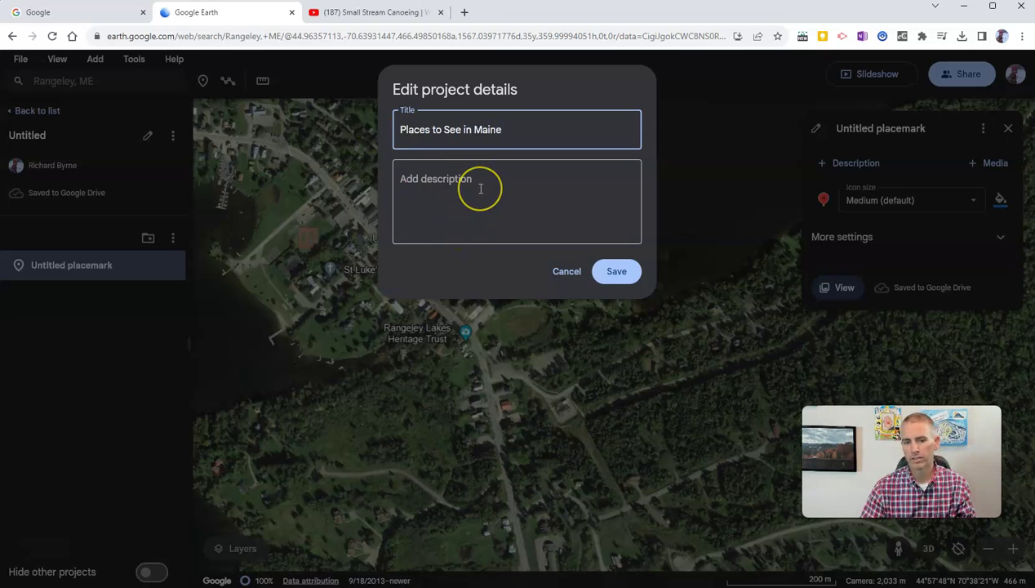
{"action": "left_click", "coordinate": [619, 271]}
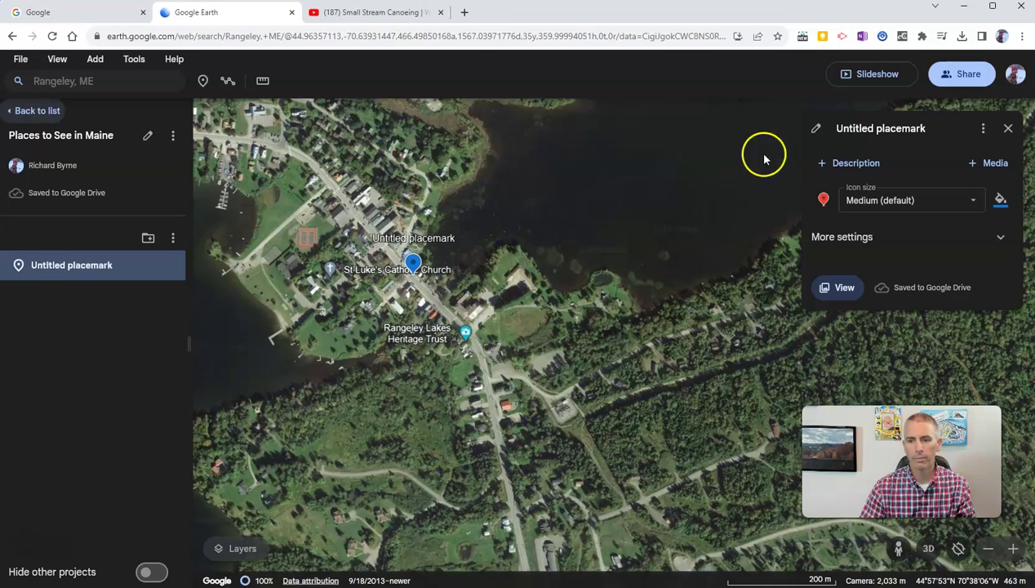
Step: Rename the untitled placemark as "Maine St. Rangeley, Maine"
{"action": "triple_click", "coordinate": [868, 129]}
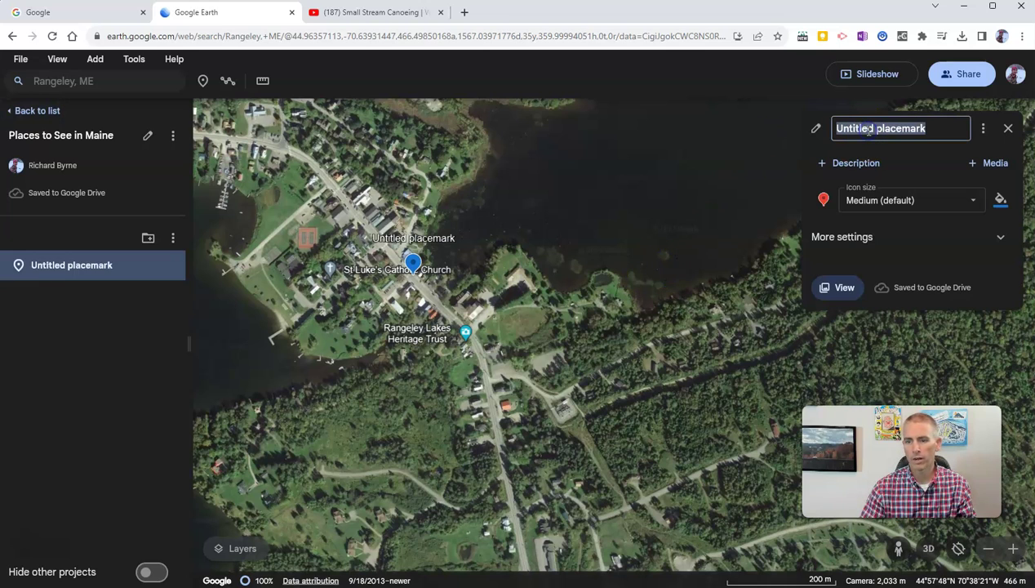
{"action": "type", "text": "Maine S"}
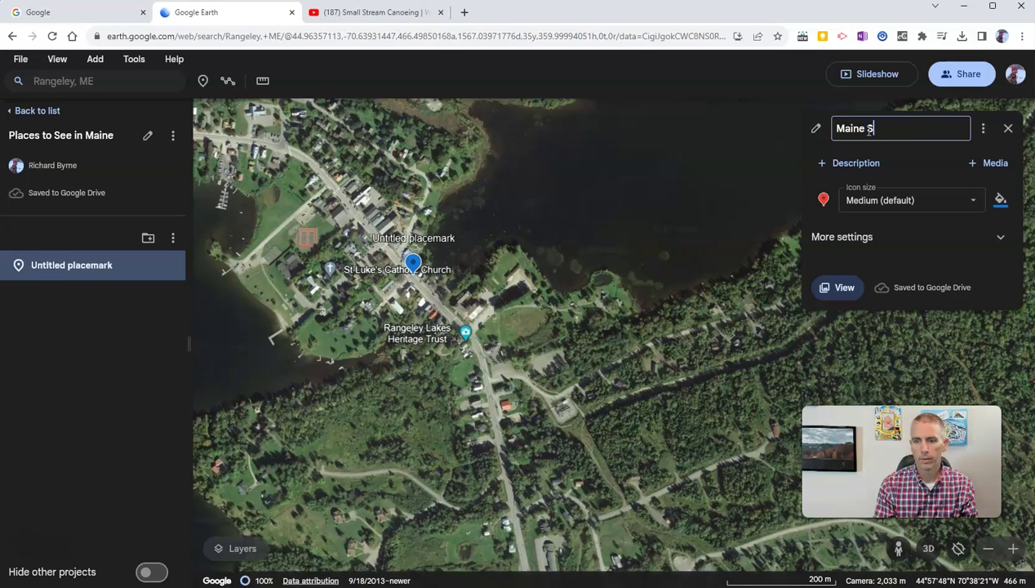
{"action": "type", "text": "t. Rangeley, Maine"}
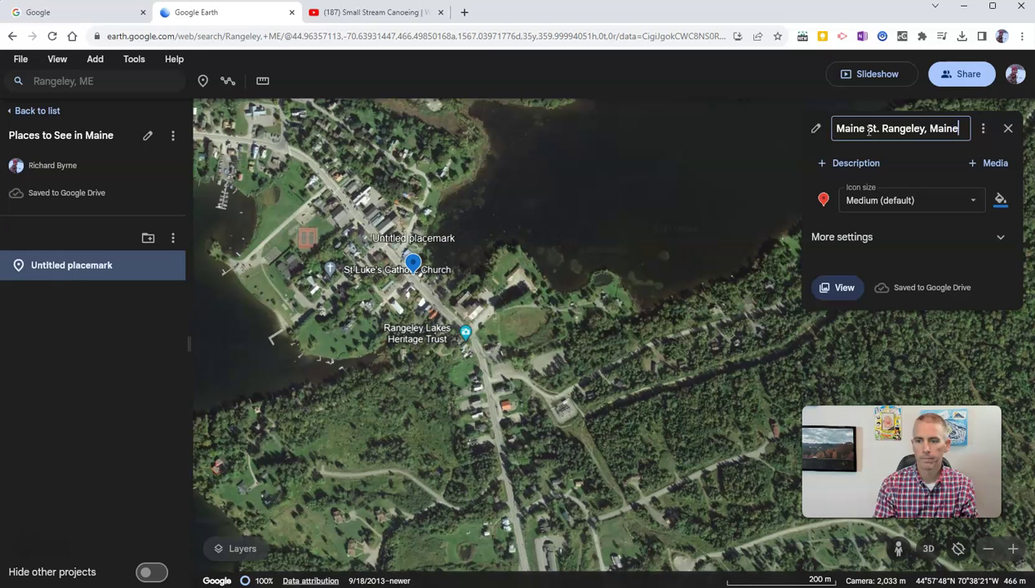
Step: Add the placemark description "When you are in Rangeley, you are exactly halfway between the equator and the north pole."
{"action": "left_click", "coordinate": [842, 169]}
{"action": "left_click", "coordinate": [843, 239]}
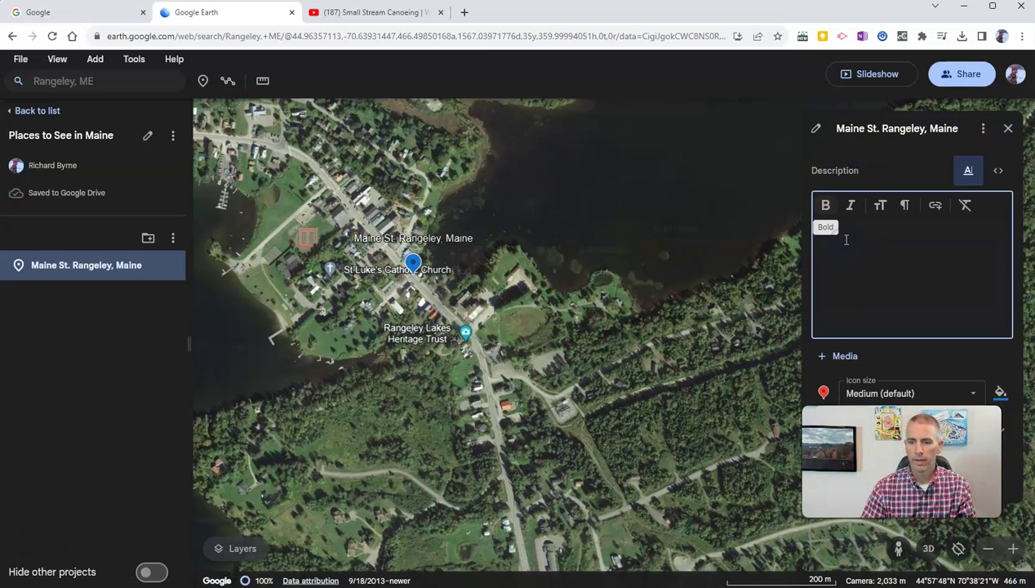
{"action": "left_click", "coordinate": [902, 248]}
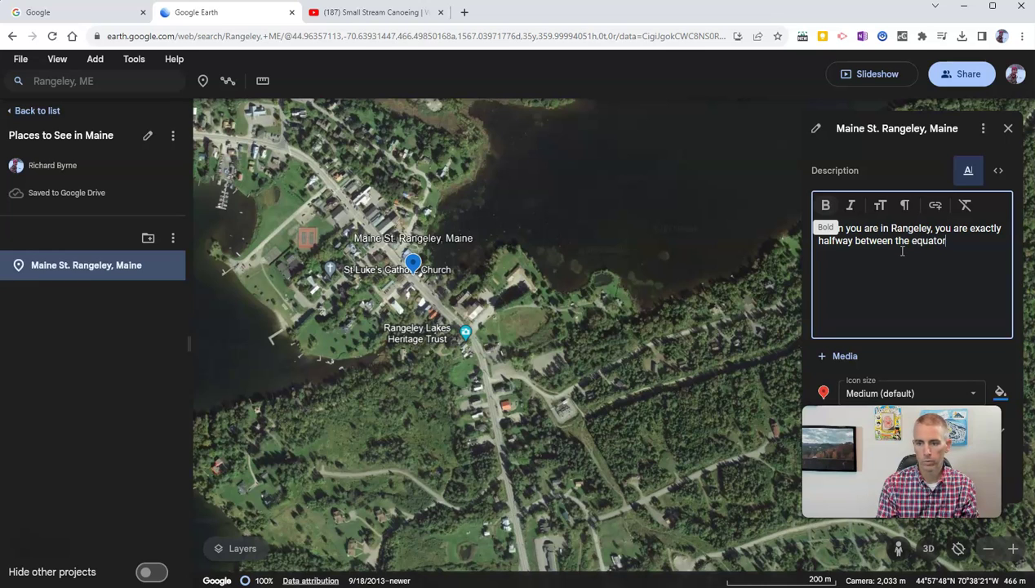
{"action": "type", "text": "north pole."}
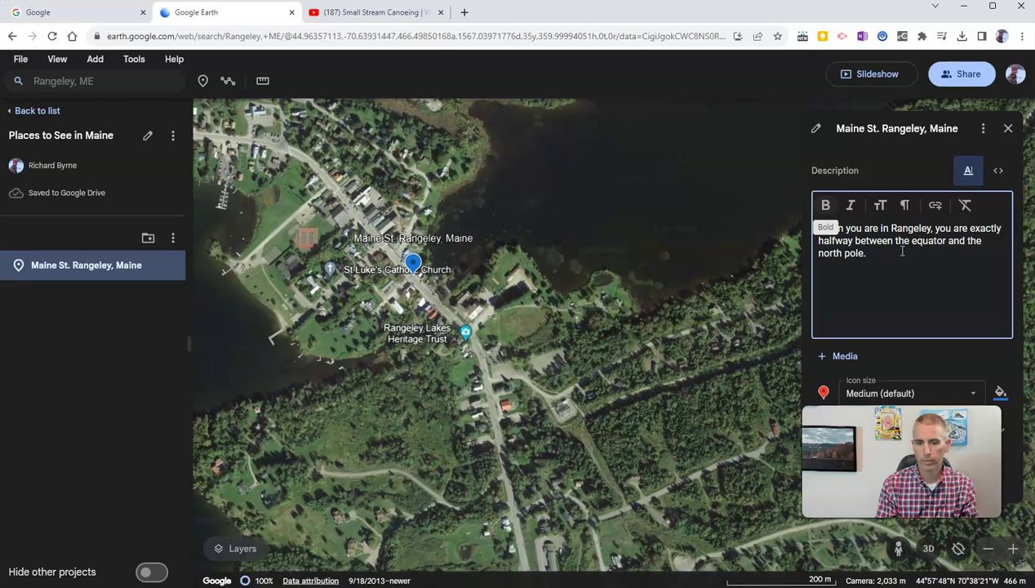
Step: Extend the placemark description with the sentence "Stop by the sign to confirm this."
{"action": "type", "text": " Stop by the sign to confirm t"}
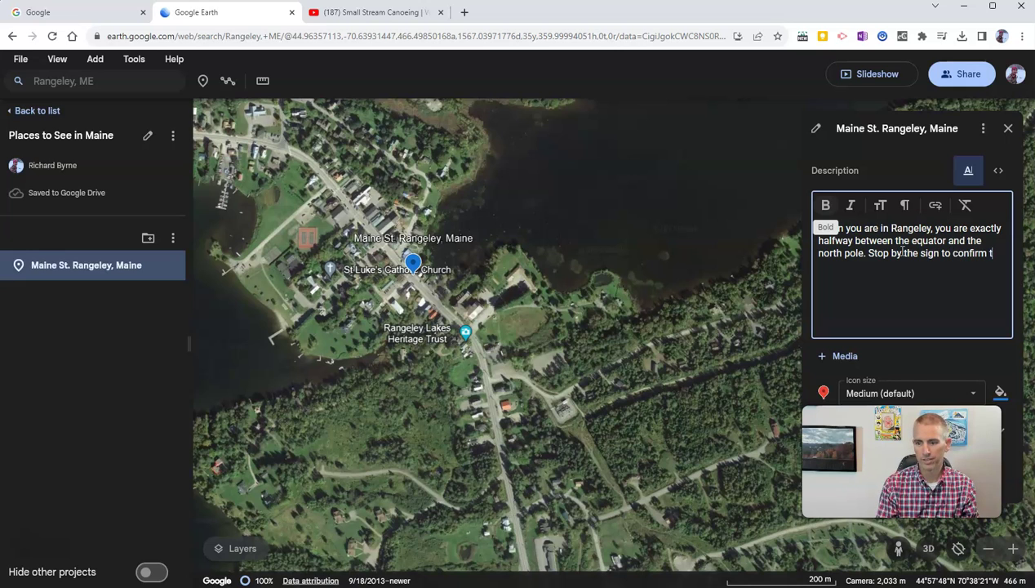
{"action": "type", "text": "his."}
{"action": "left_click", "coordinate": [941, 290]}
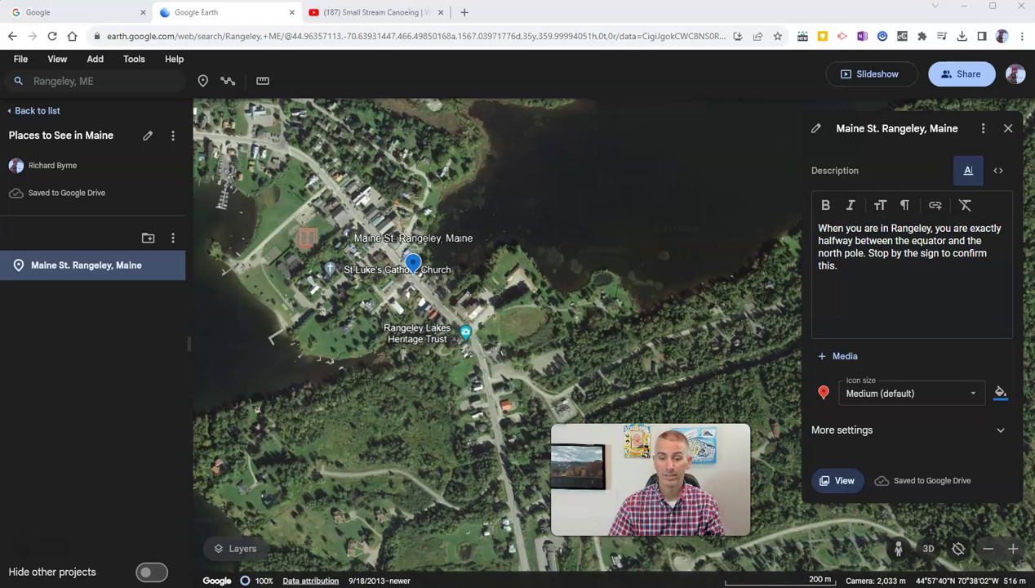
Step: Upload the image file PXL_20230528_211558170 from the Desktop folder as media for the placemark
{"action": "left_click", "coordinate": [839, 361]}
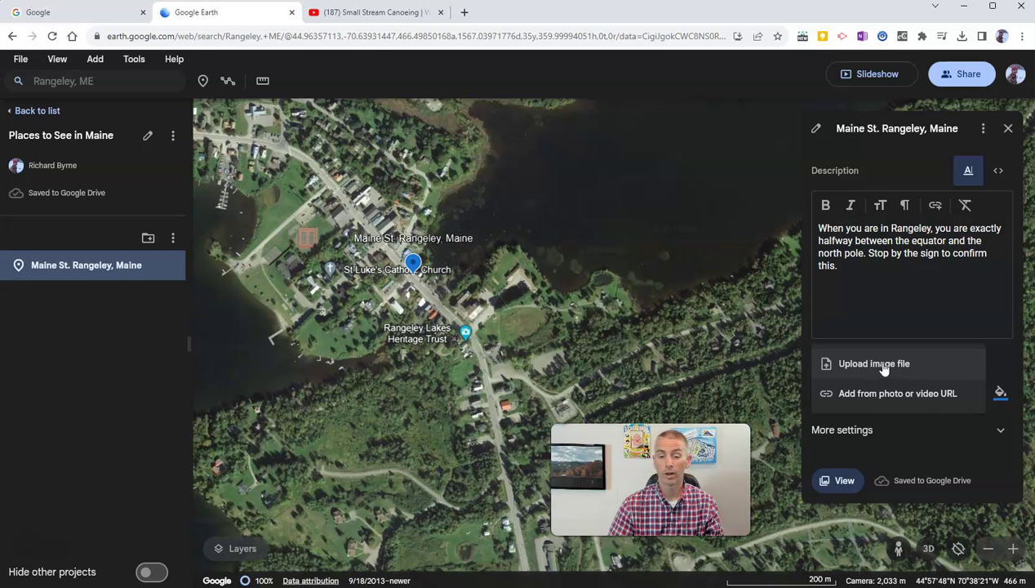
{"action": "left_click", "coordinate": [882, 366]}
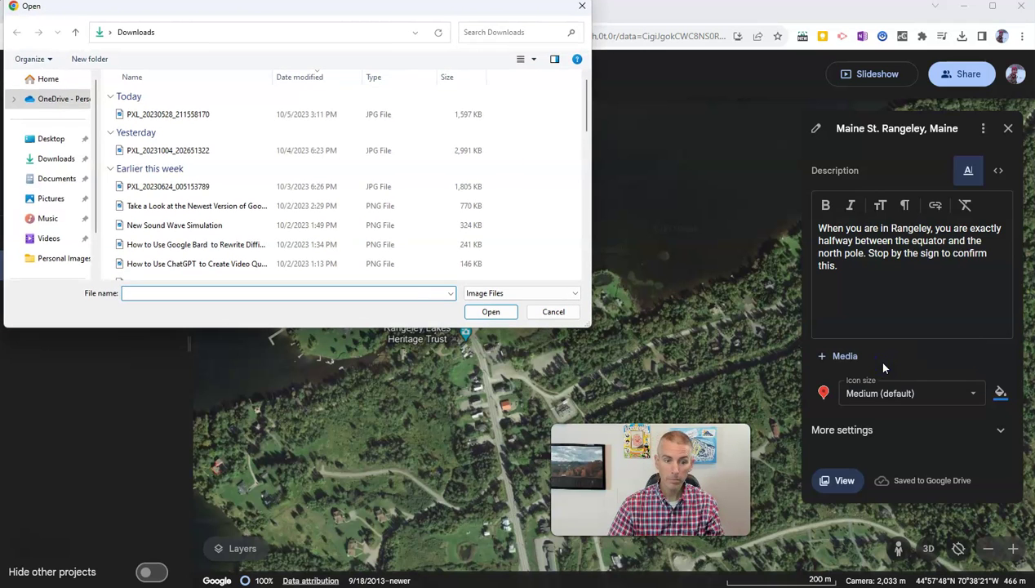
{"action": "left_click", "coordinate": [49, 139]}
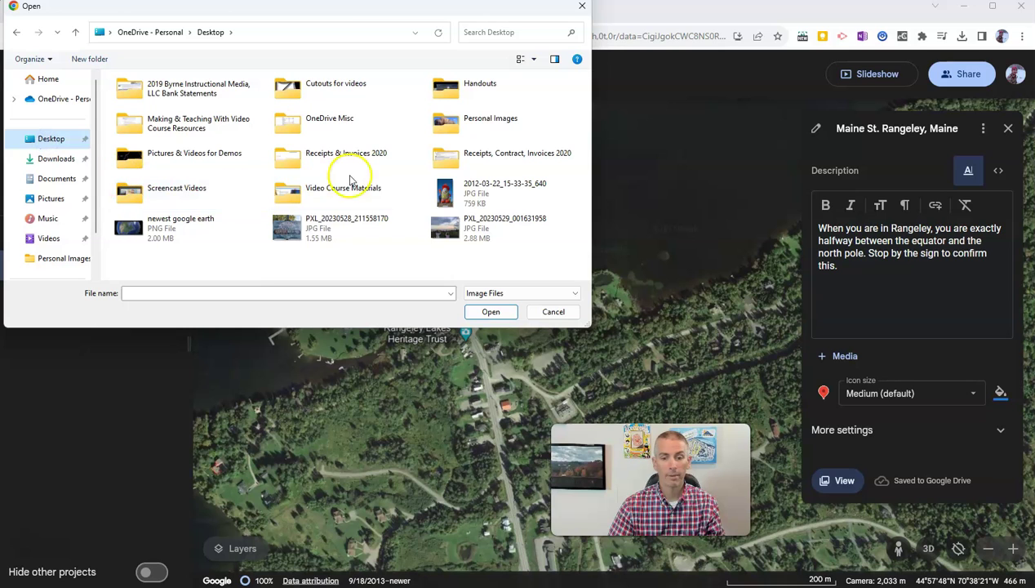
{"action": "left_click", "coordinate": [350, 245]}
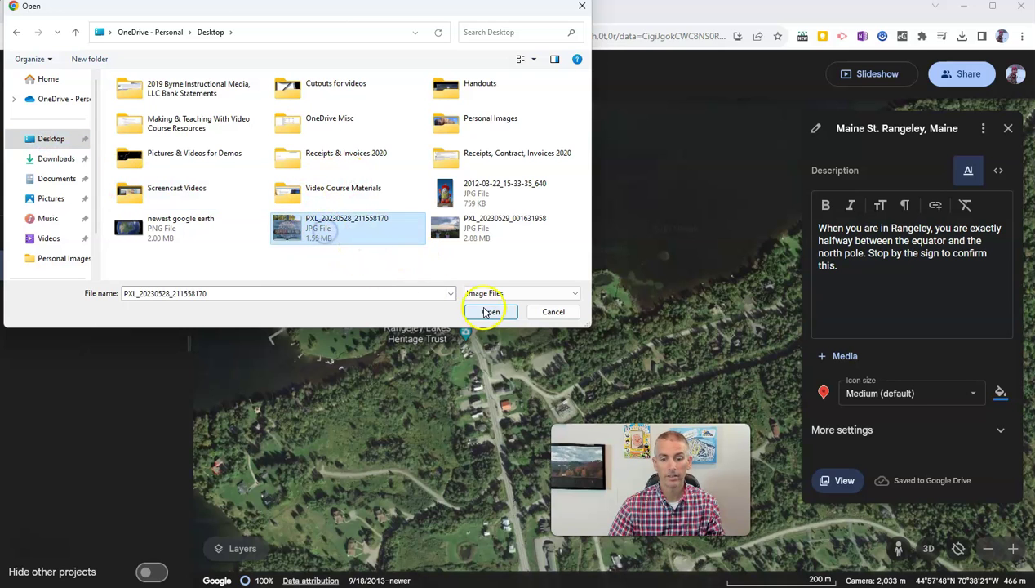
{"action": "left_click", "coordinate": [491, 313]}
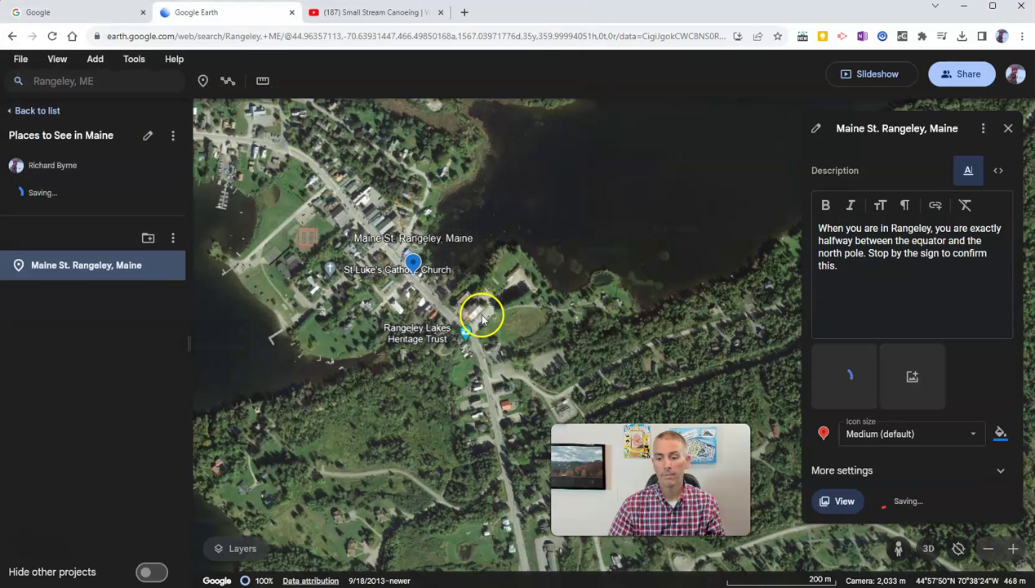
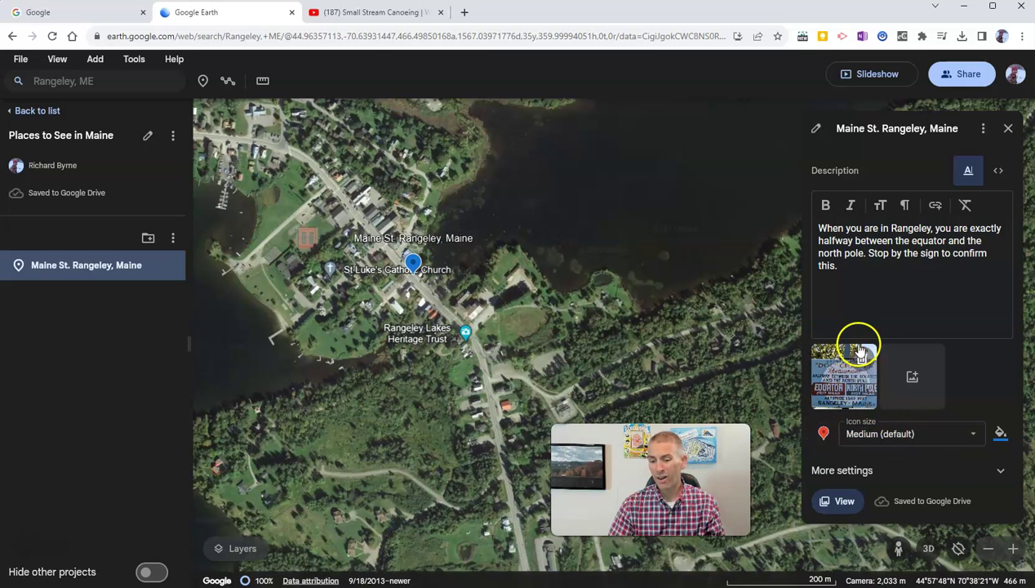
Step: Add a second description line: "While you're in Rangeley, take a canoeing trip with my pals from Rangeley Adventure Company. Watch this video to learn more."
{"action": "left_click", "coordinate": [865, 283]}
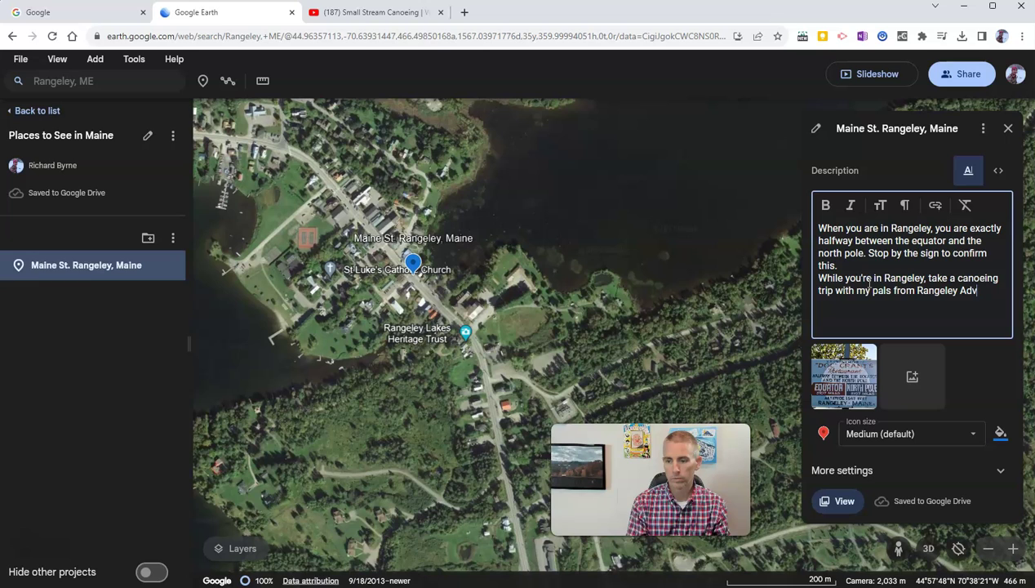
{"action": "type", "text": "ure Cm"}
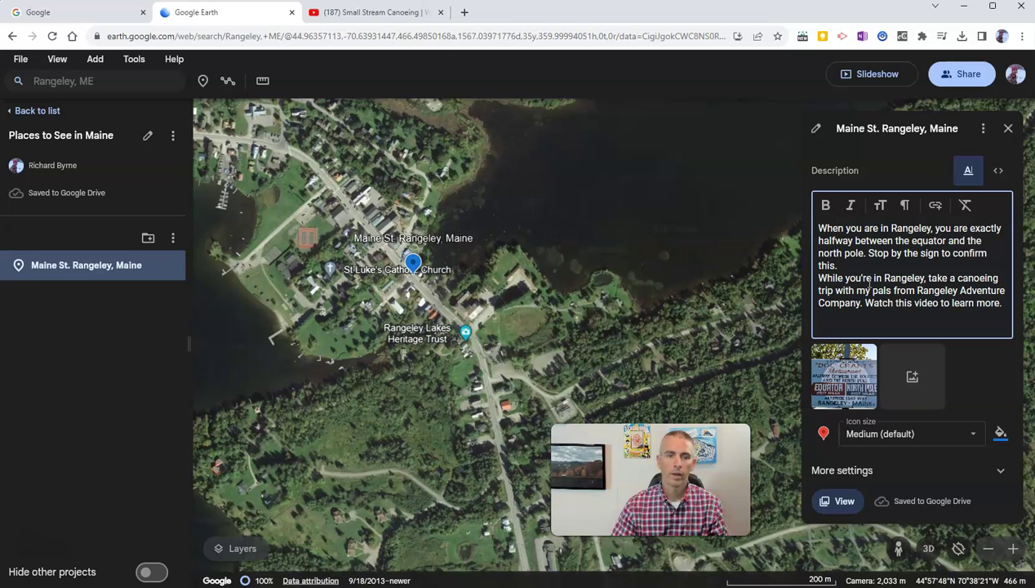
Step: Copy the web address of the YouTube video "Small Stream Canoeing | Western Maine" and return to Google Earth
{"action": "left_click", "coordinate": [370, 11]}
{"action": "left_click", "coordinate": [361, 36]}
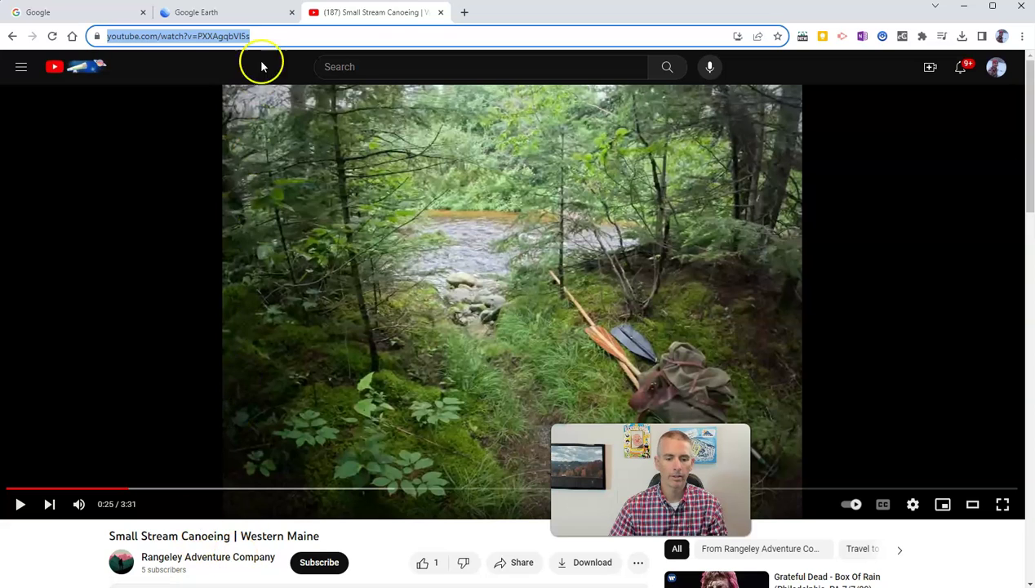
{"action": "left_click", "coordinate": [242, 12]}
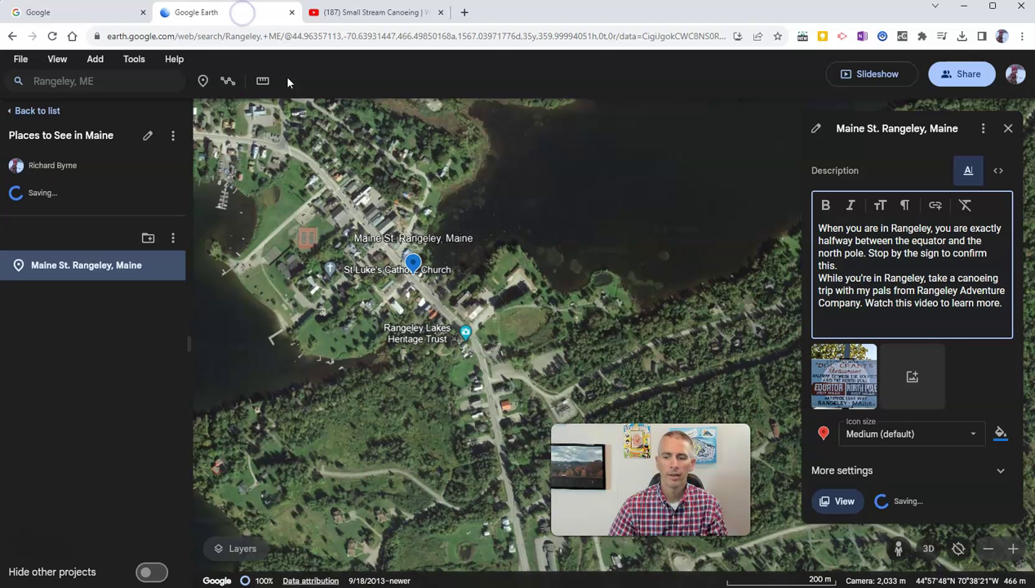
{"action": "left_click_drag", "start_coordinate": [868, 304], "coordinate": [938, 304]}
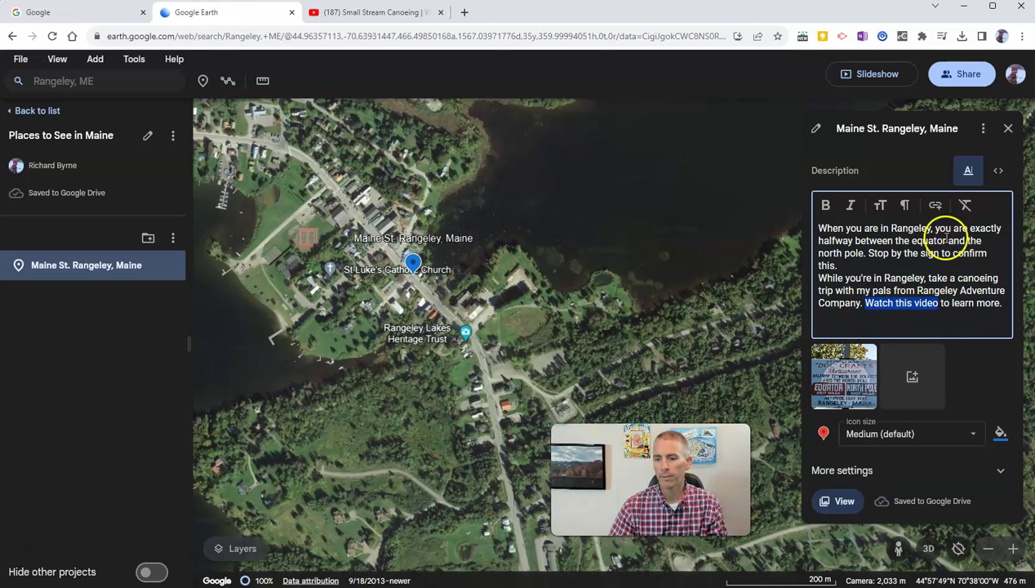
{"action": "left_click", "coordinate": [934, 205]}
{"action": "left_click", "coordinate": [448, 265]}
{"action": "type", "text": "https://www.youtube.com/watch?v=PXXAgqbVl5s"}
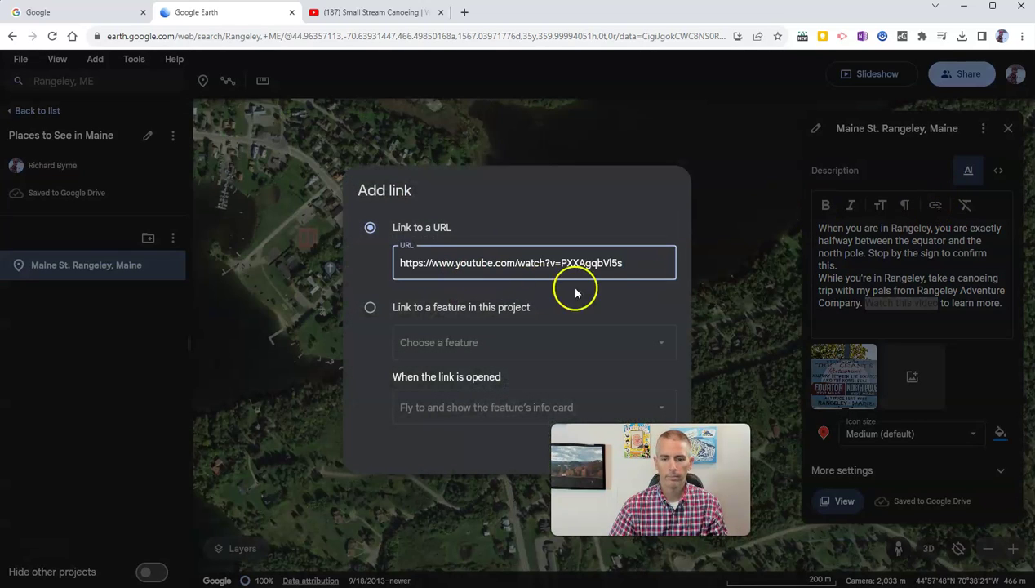
{"action": "left_click_drag", "start_coordinate": [653, 478], "coordinate": [266, 466]}
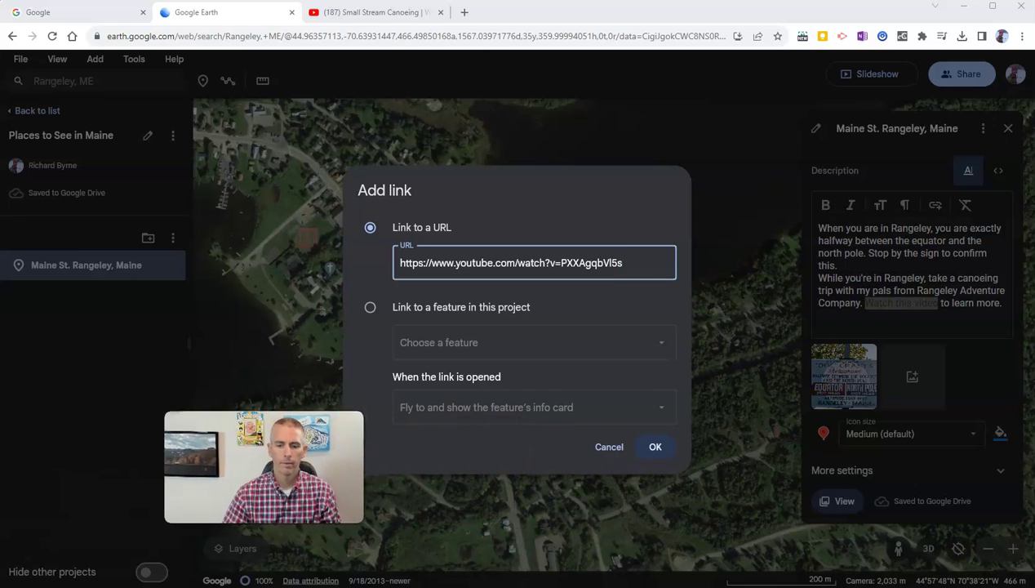
{"action": "left_click", "coordinate": [662, 449]}
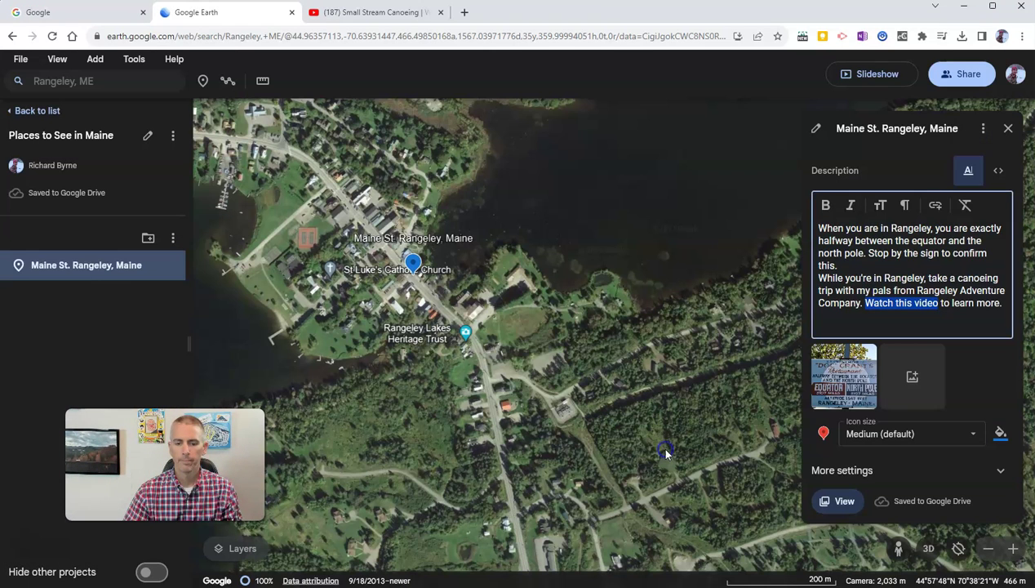
{"action": "left_click", "coordinate": [951, 320]}
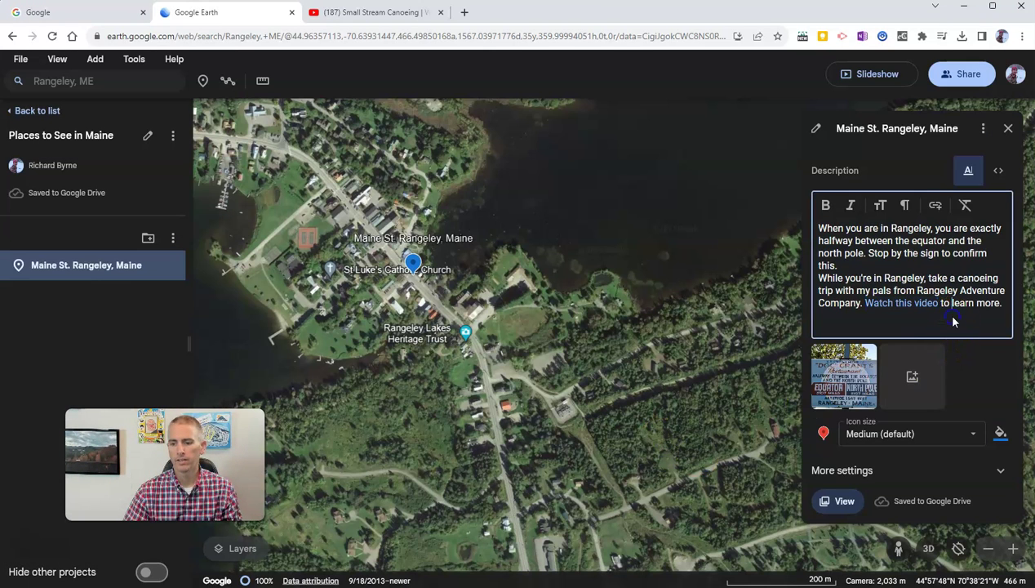
{"action": "left_click", "coordinate": [917, 382]}
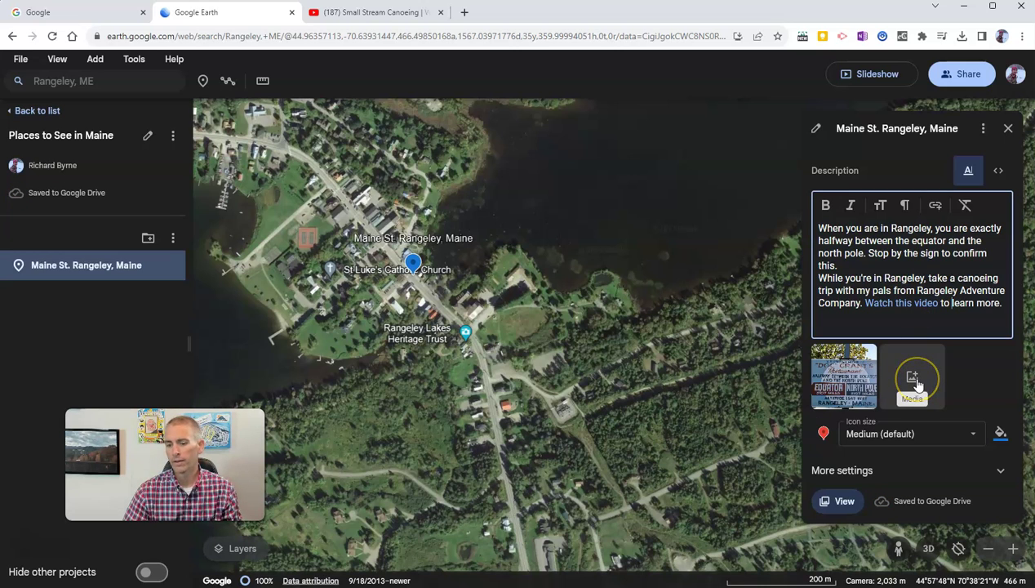
{"action": "left_click", "coordinate": [916, 394]}
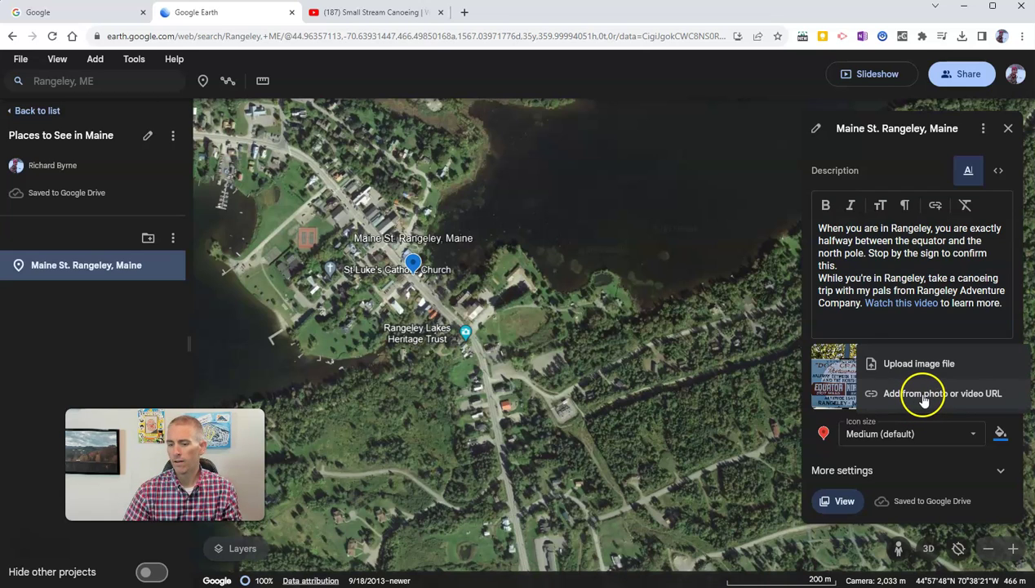
{"action": "left_click", "coordinate": [922, 398]}
{"action": "left_click", "coordinate": [411, 320]}
{"action": "type", "text": "https://www.youtube.com/watch?v=FXXAgdpVI5s"}
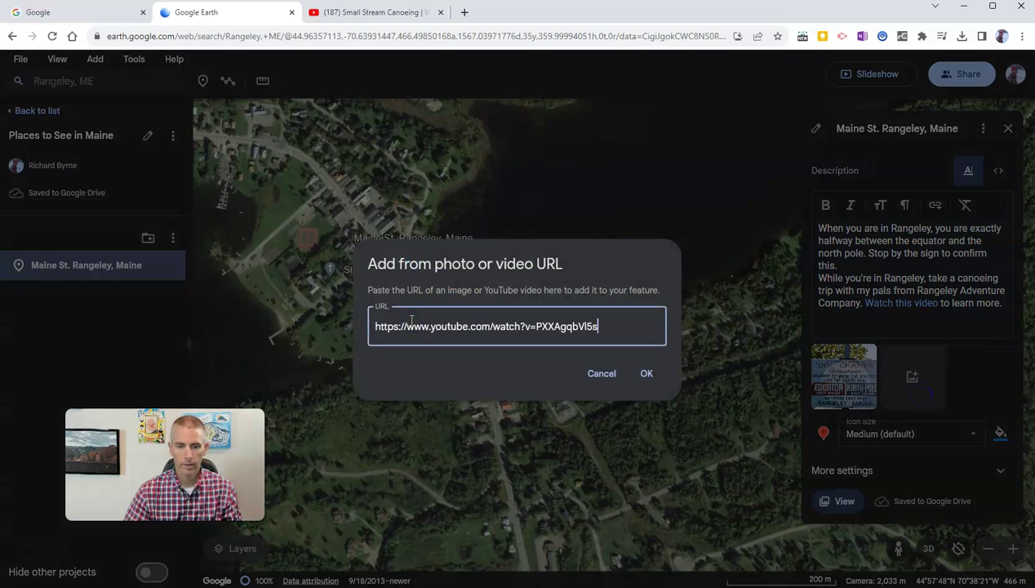
{"action": "left_click", "coordinate": [649, 374]}
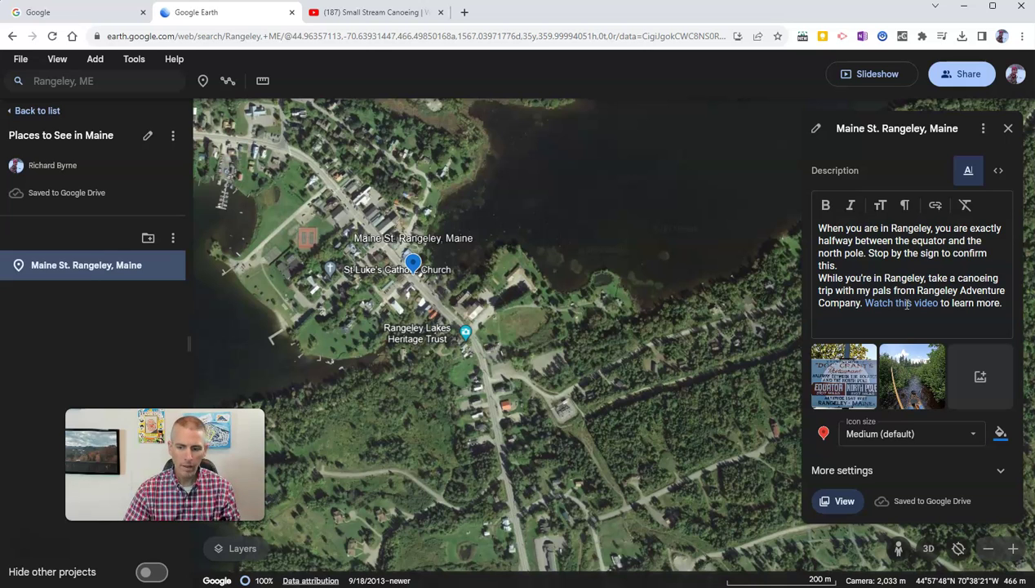
Step: Change the placemark icon to the evergreen tree from Sports and Recreation and color it green
{"action": "left_click", "coordinate": [824, 435]}
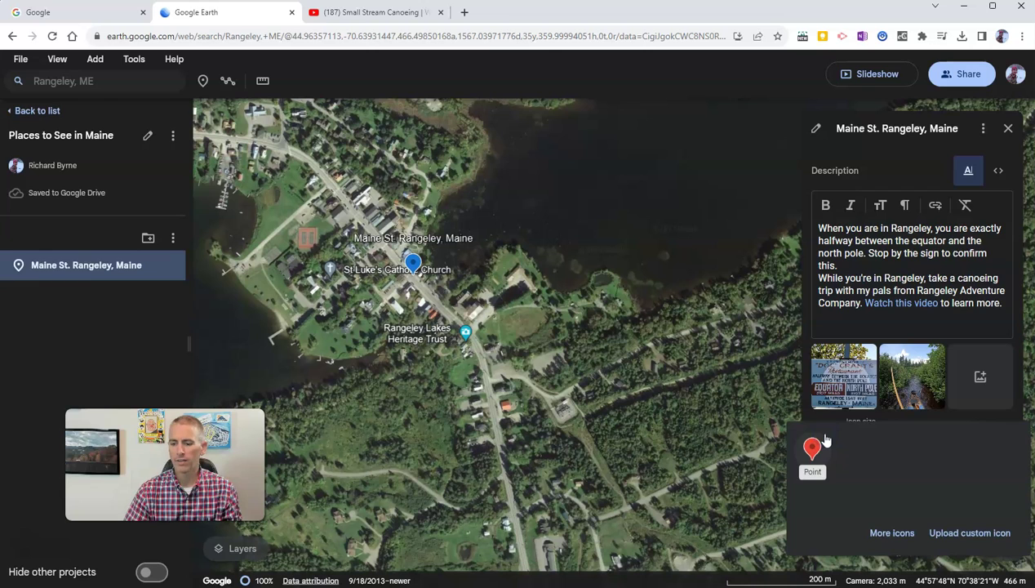
{"action": "left_click", "coordinate": [900, 533]}
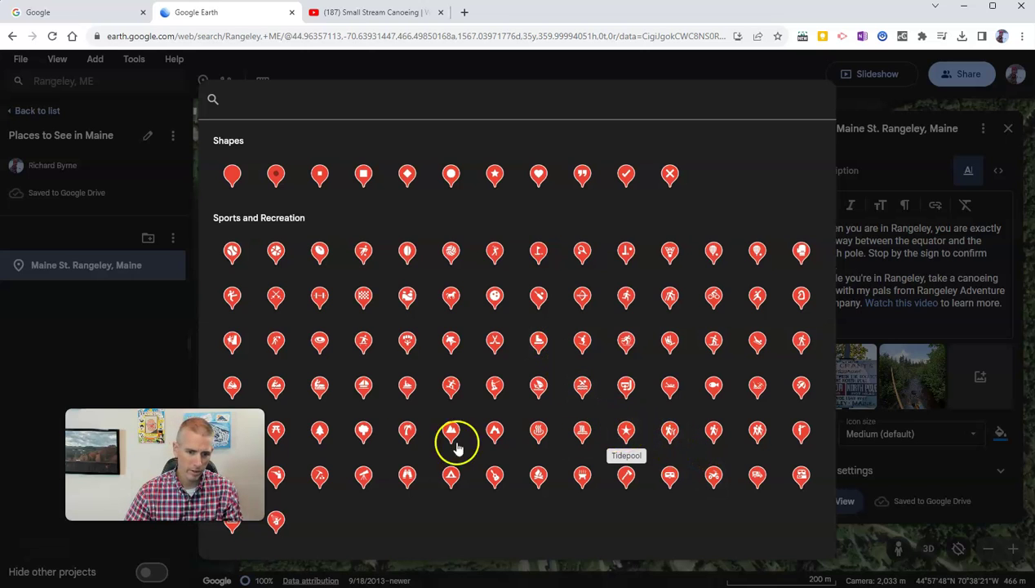
{"action": "left_click", "coordinate": [320, 433]}
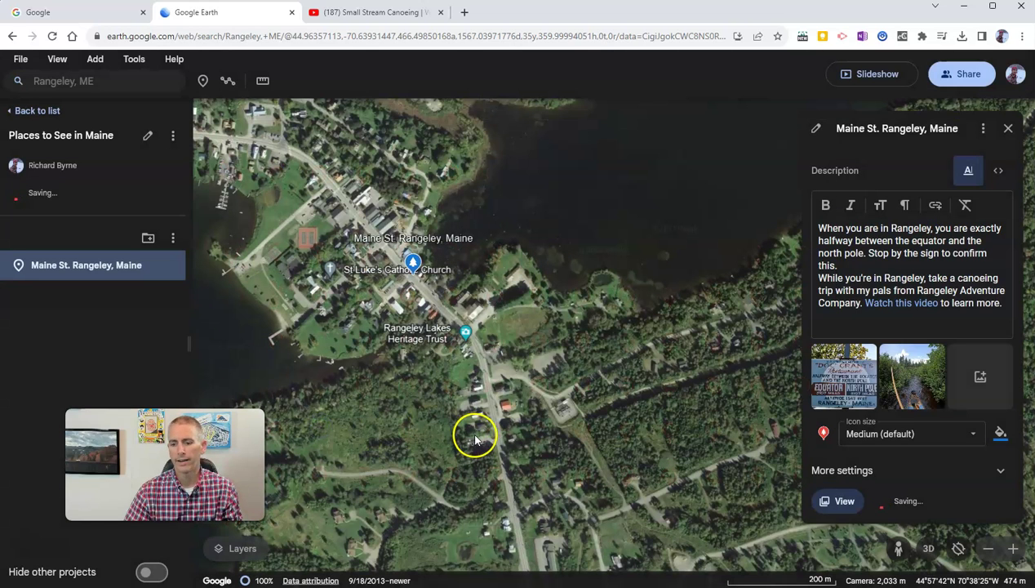
{"action": "left_click", "coordinate": [1001, 433]}
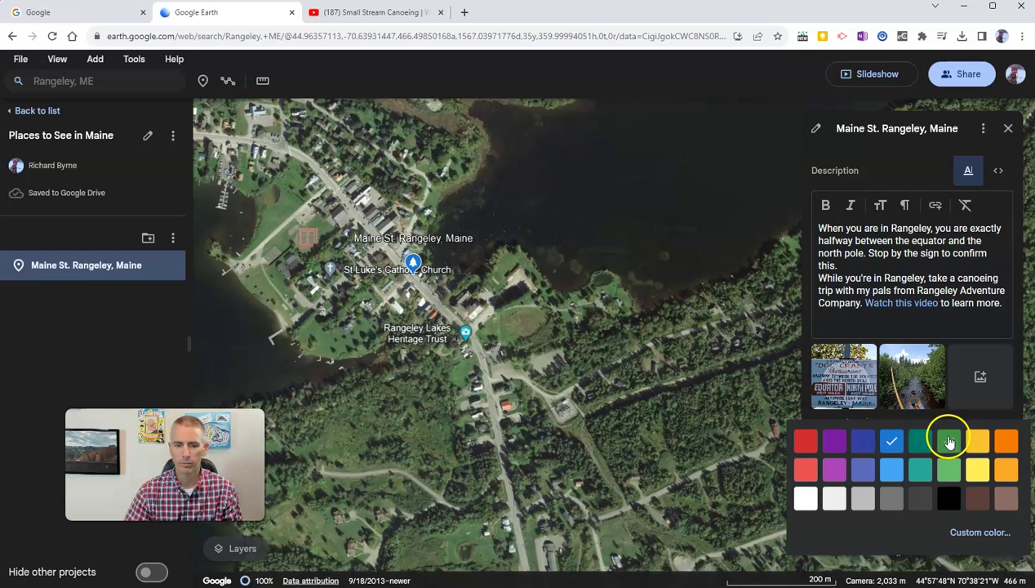
{"action": "left_click", "coordinate": [949, 442]}
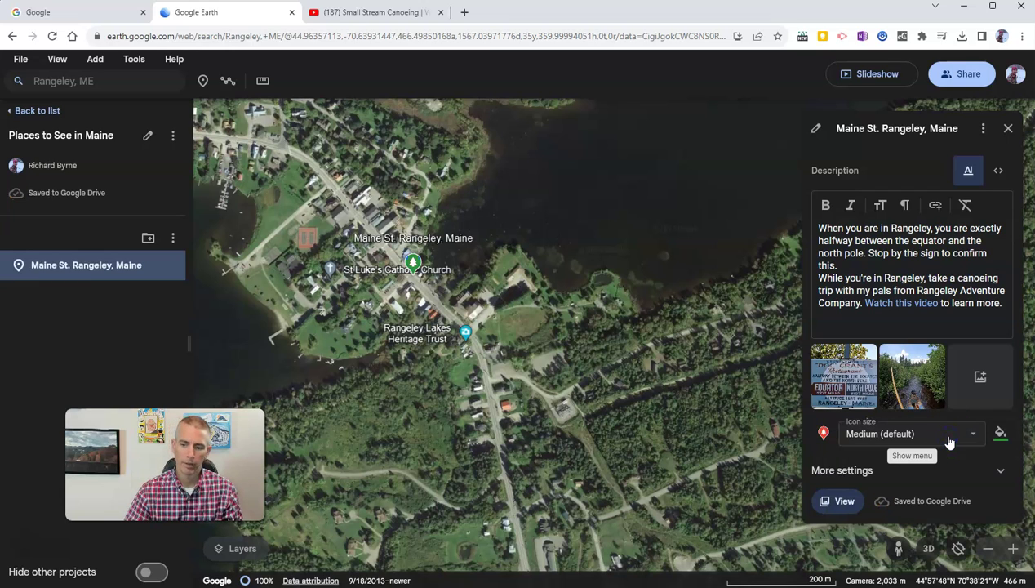
Step: Try the Large icon size, set the placemark's icon size to Extra large, and close the placemark editor
{"action": "left_click", "coordinate": [883, 439]}
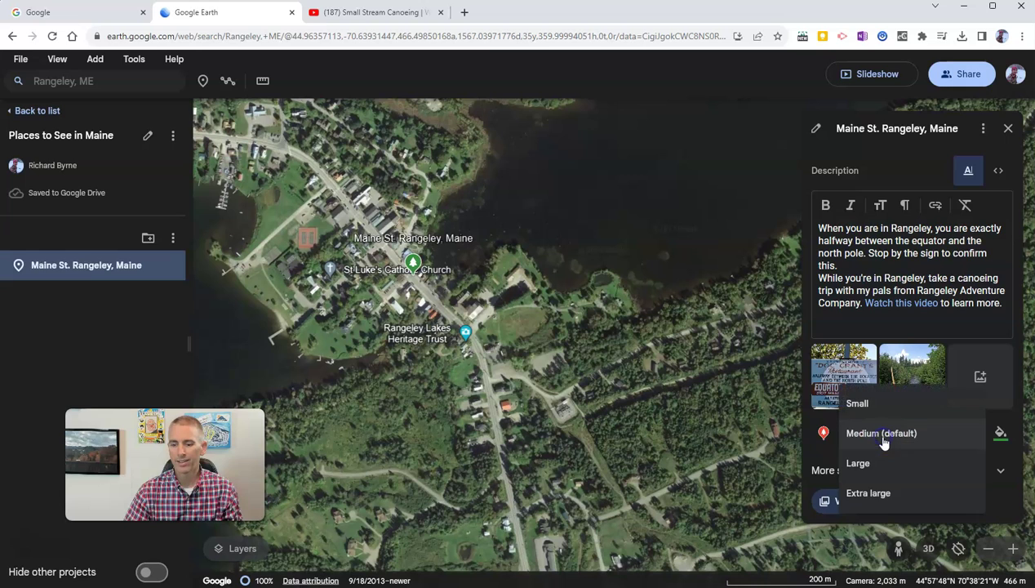
{"action": "left_click", "coordinate": [877, 471]}
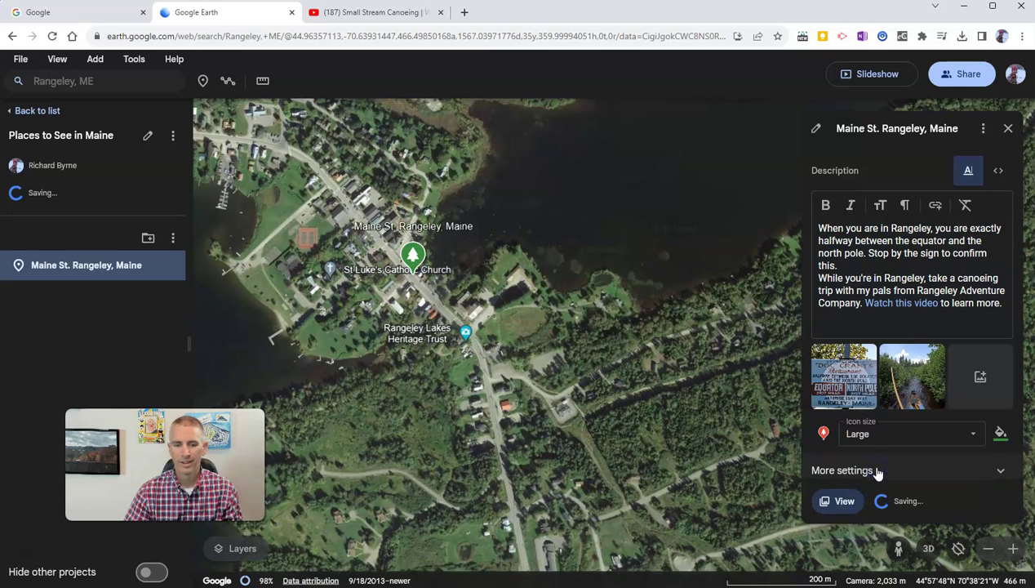
{"action": "left_click", "coordinate": [886, 432]}
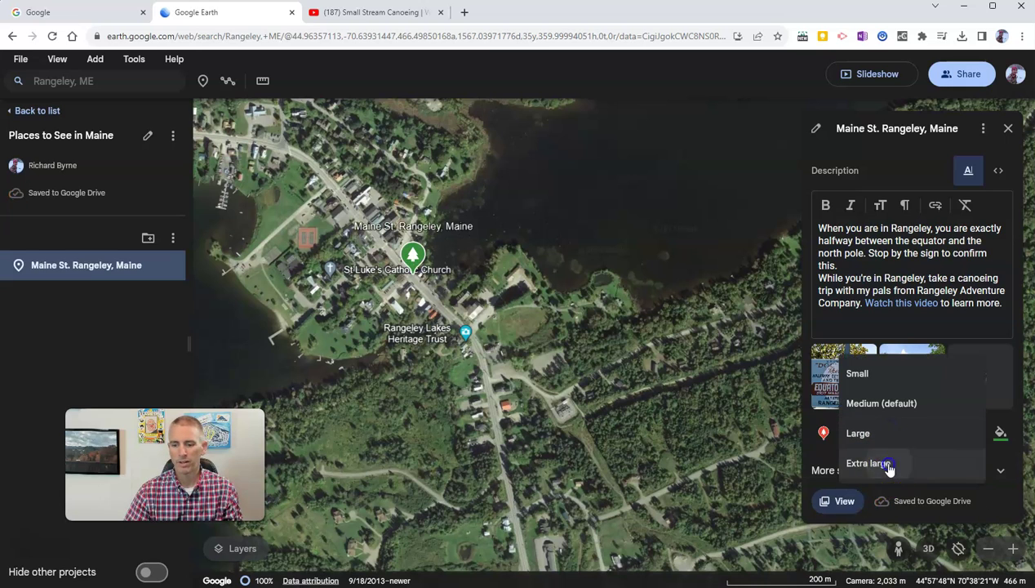
{"action": "left_click", "coordinate": [889, 473]}
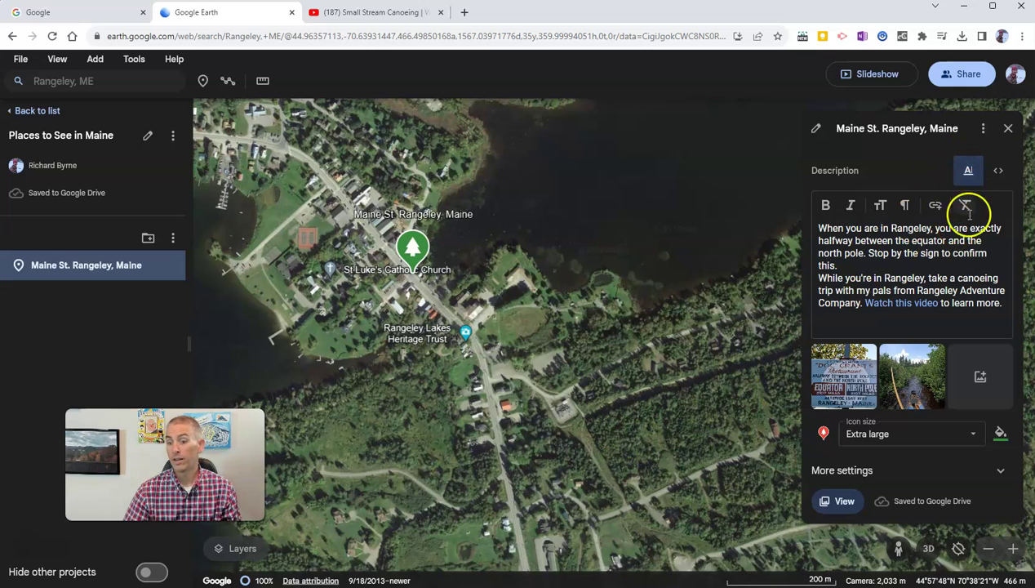
{"action": "left_click", "coordinate": [1010, 130]}
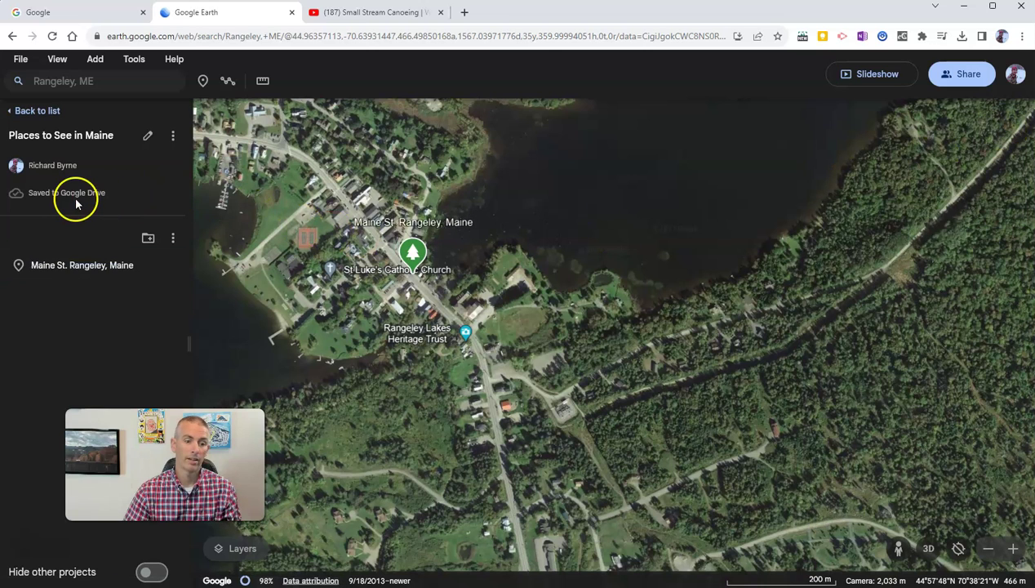
Step: Open the Maine St. Rangeley placemark's info card and browse its sign photo and video
{"action": "left_click", "coordinate": [88, 271]}
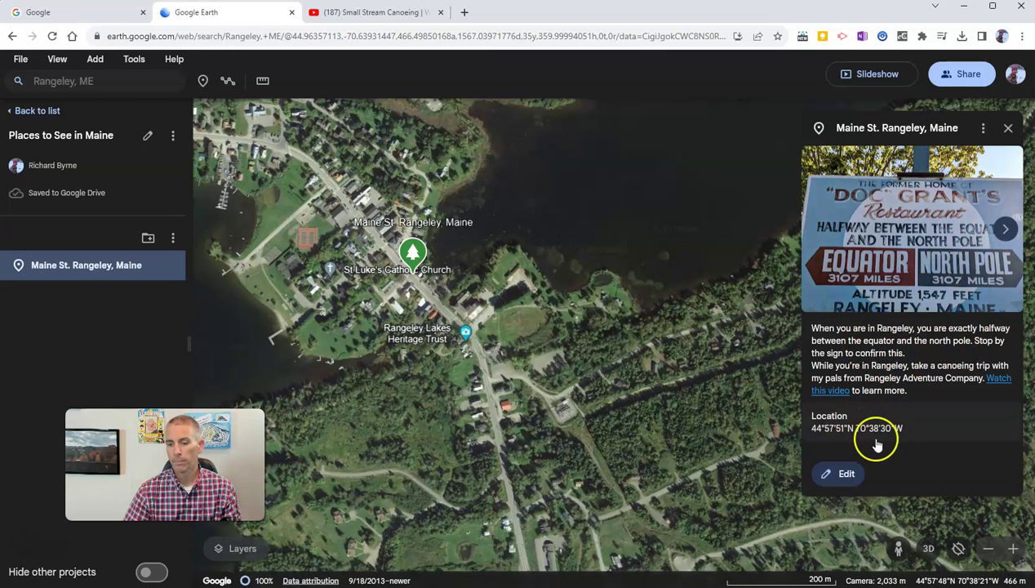
{"action": "left_click", "coordinate": [1007, 232]}
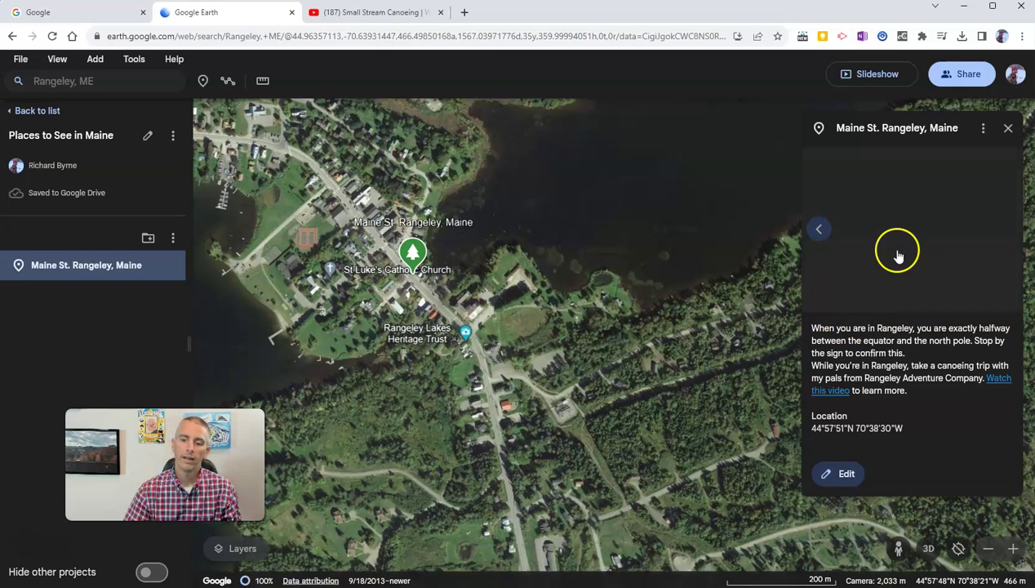
{"action": "left_click", "coordinate": [818, 230]}
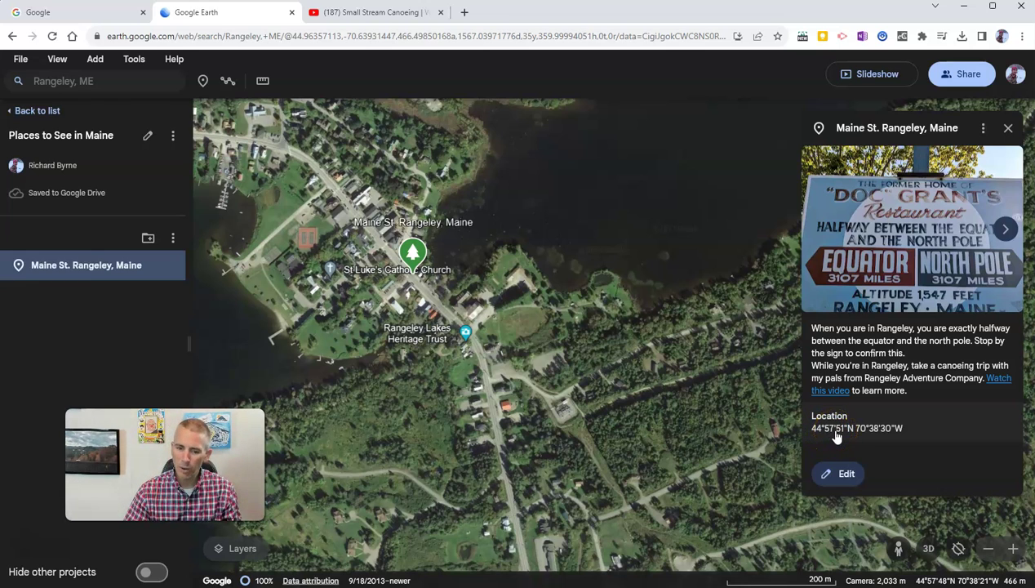
Step: Edit the placemark to move it east from Main Street to the lakeshore, and close the editor
{"action": "left_click", "coordinate": [417, 245]}
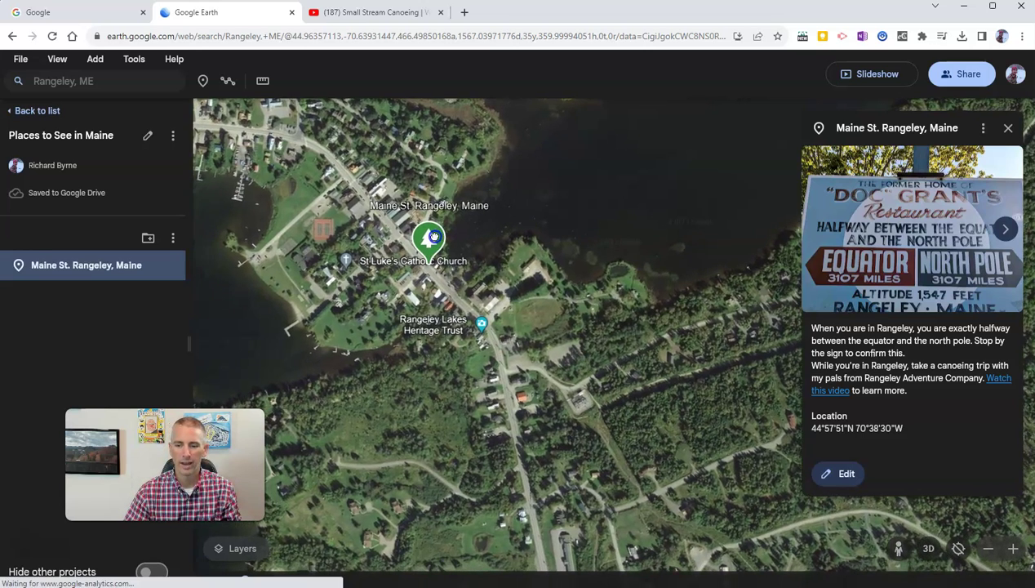
{"action": "left_click", "coordinate": [839, 479]}
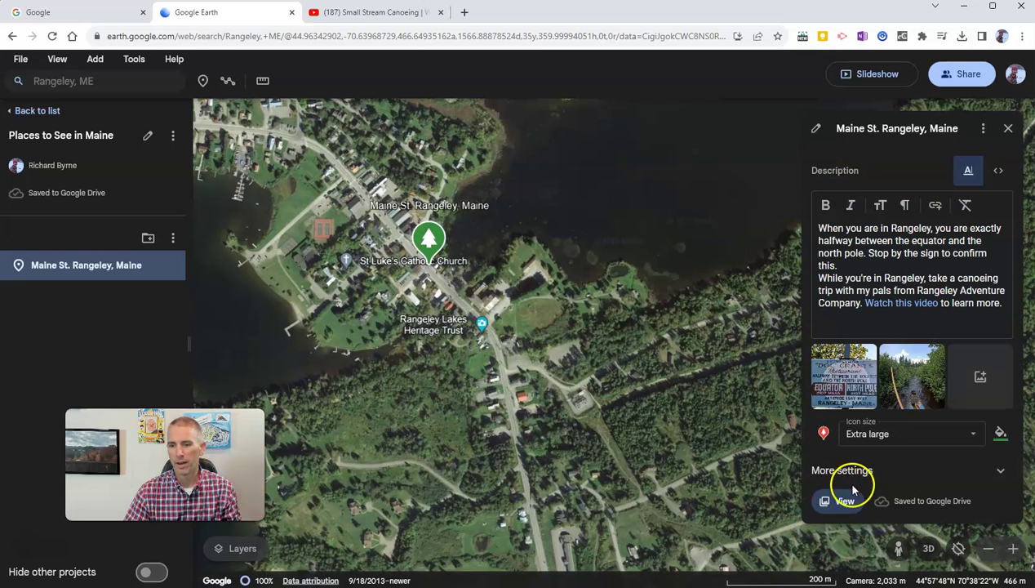
{"action": "left_click_drag", "start_coordinate": [429, 243], "coordinate": [501, 249]}
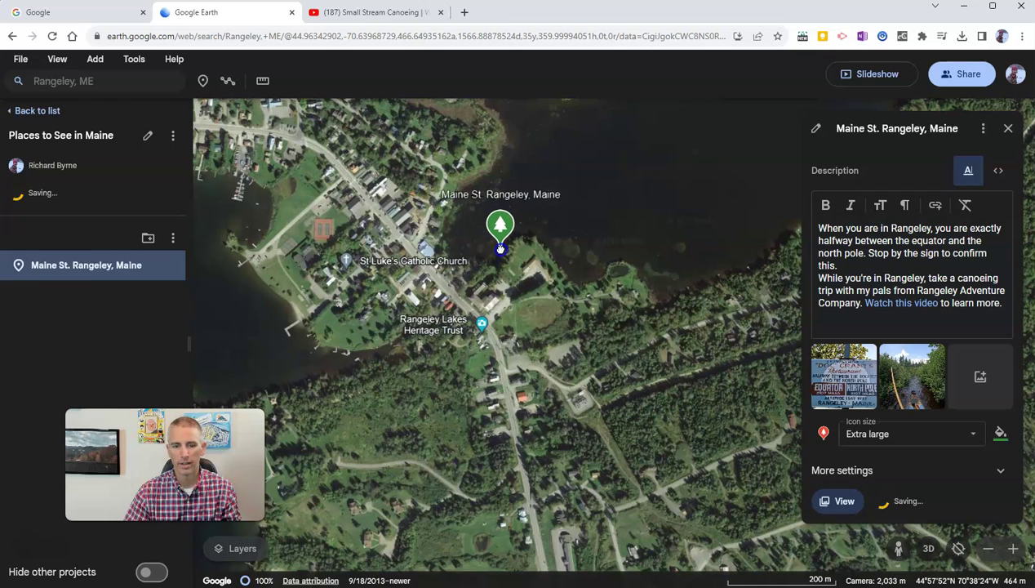
{"action": "left_click", "coordinate": [481, 260]}
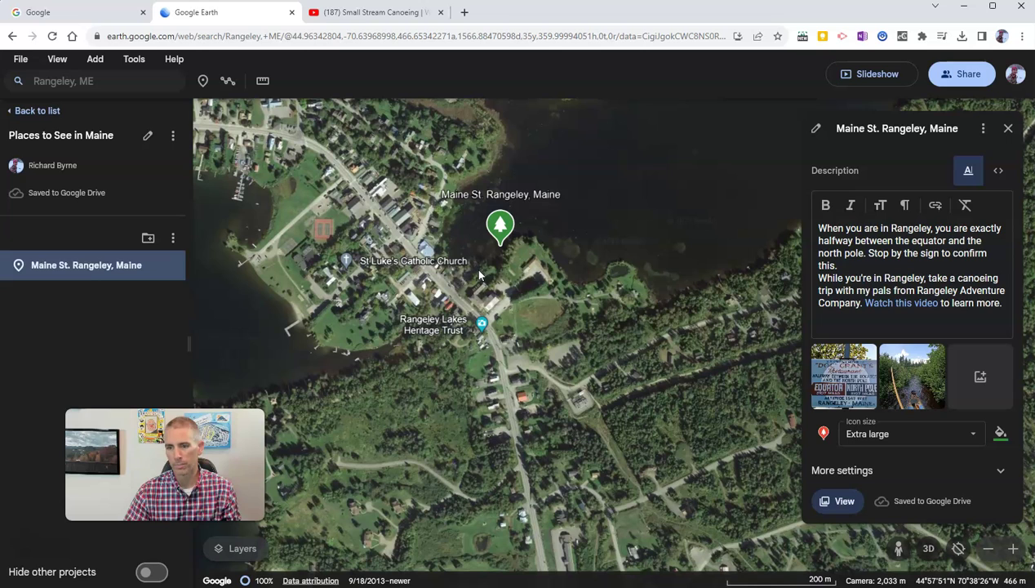
{"action": "left_click", "coordinate": [1009, 132]}
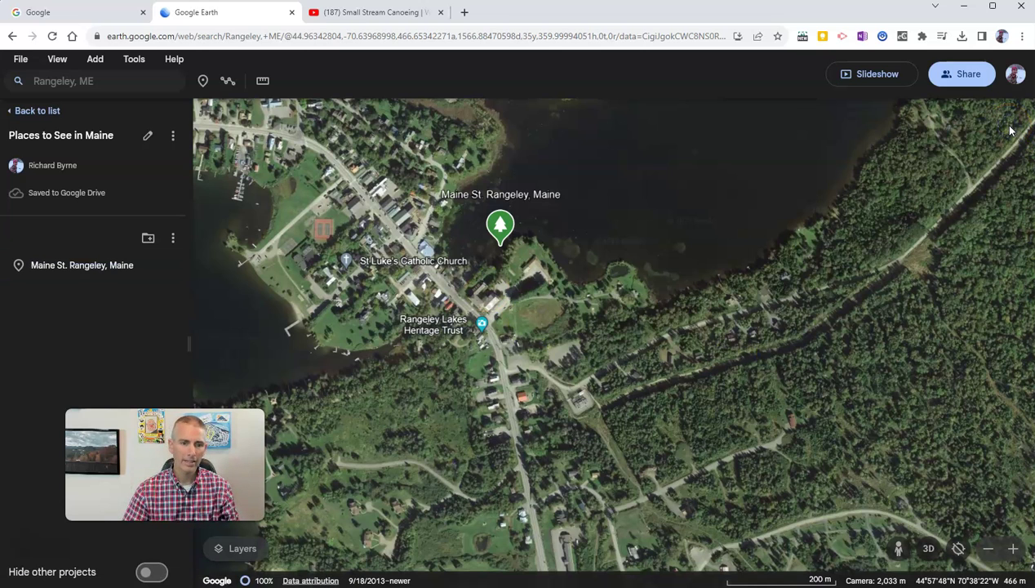